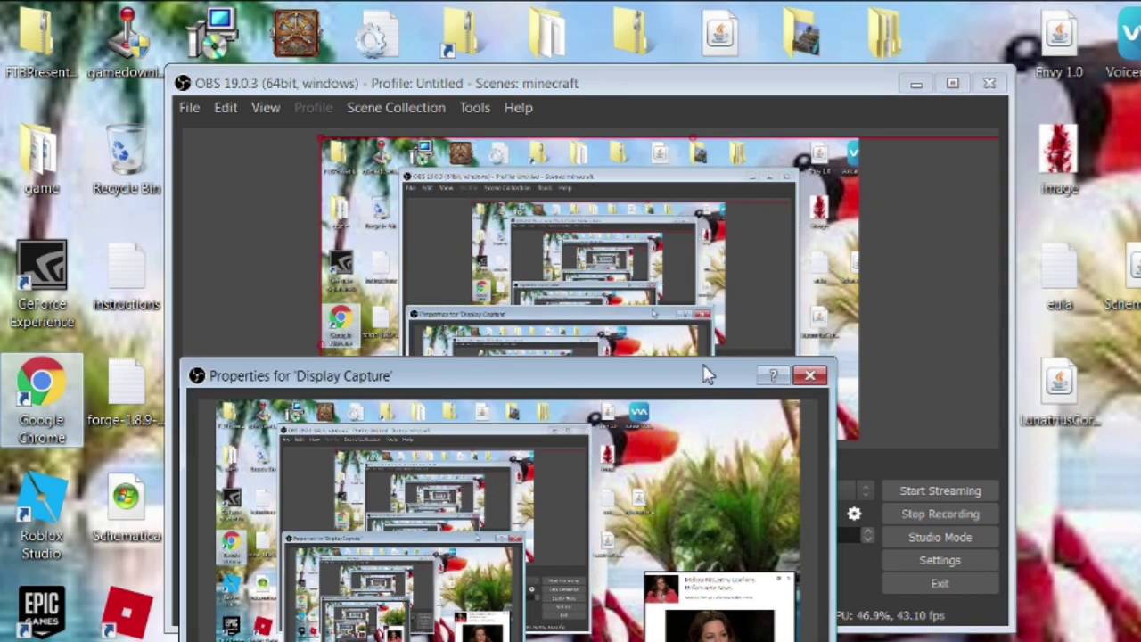
# Move the Display Capture properties dialog aside and minimize OBS so the desktop shows
pyautogui.moveTo(707, 375); pyautogui.dragTo(1140, 455)
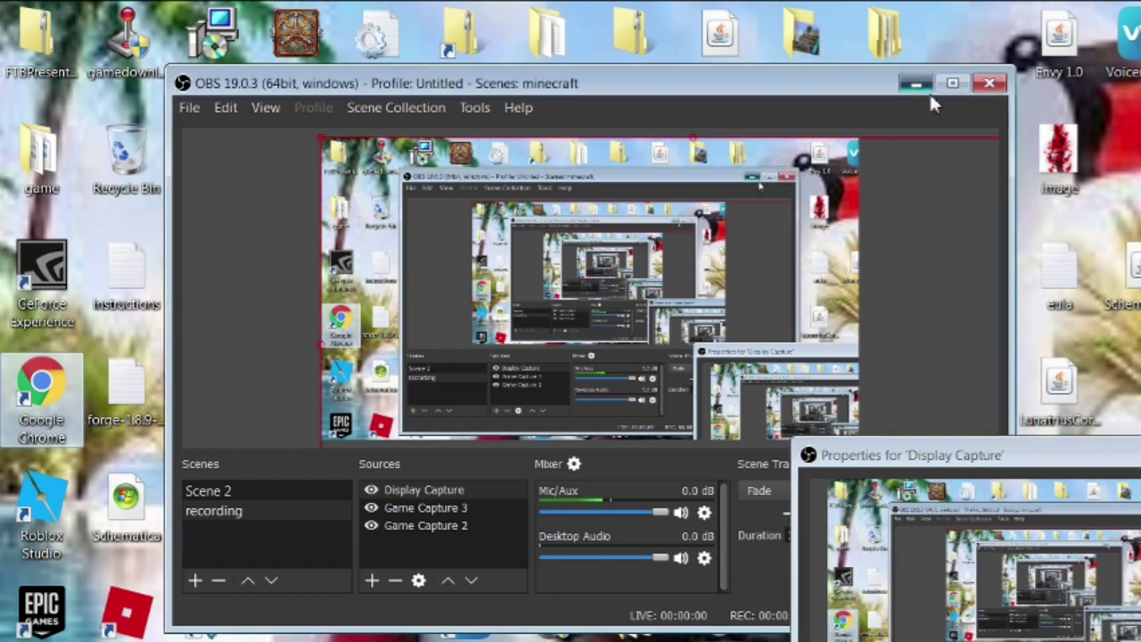
pyautogui.click(916, 84)
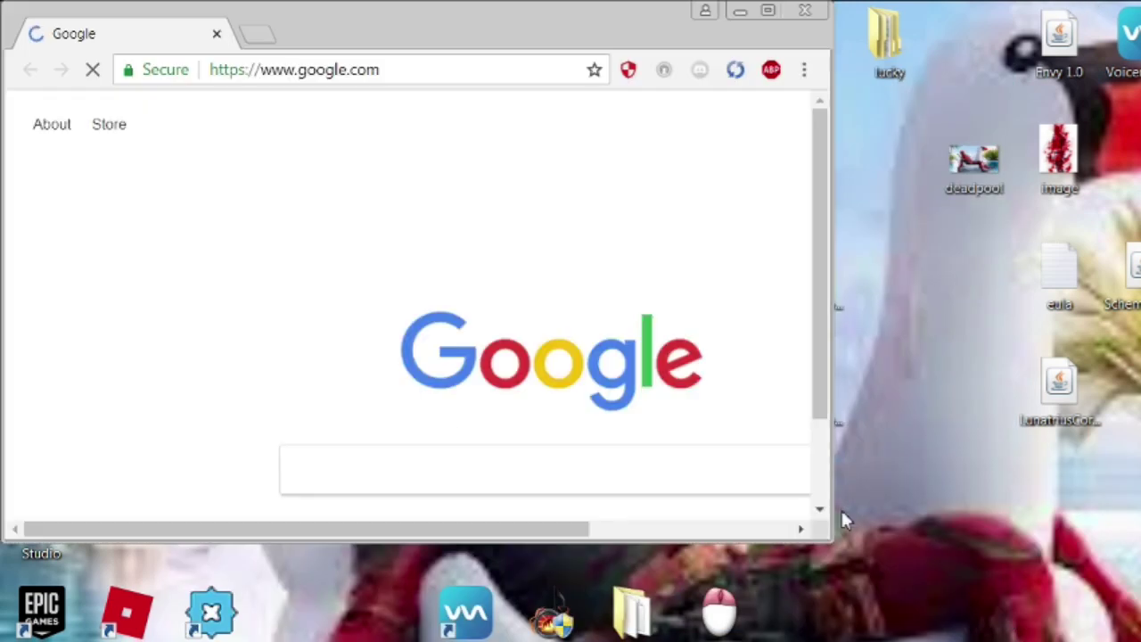
# Search for 'schematica 1.8.9' and open the Schematica CurseForge result
pyautogui.click(467, 75)
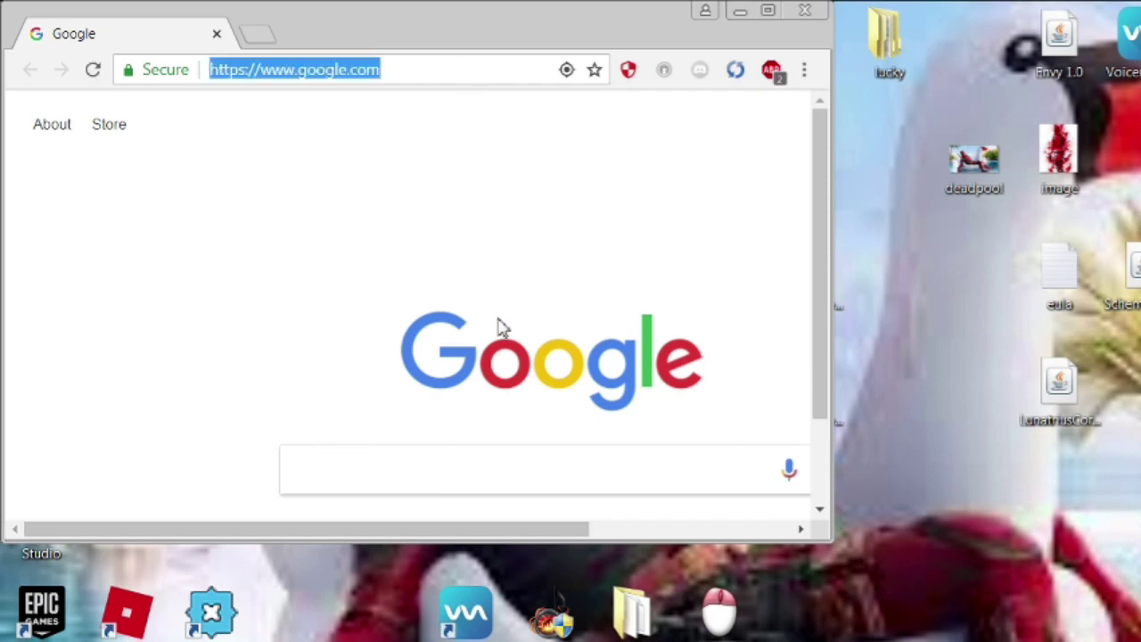
pyautogui.write('sche')
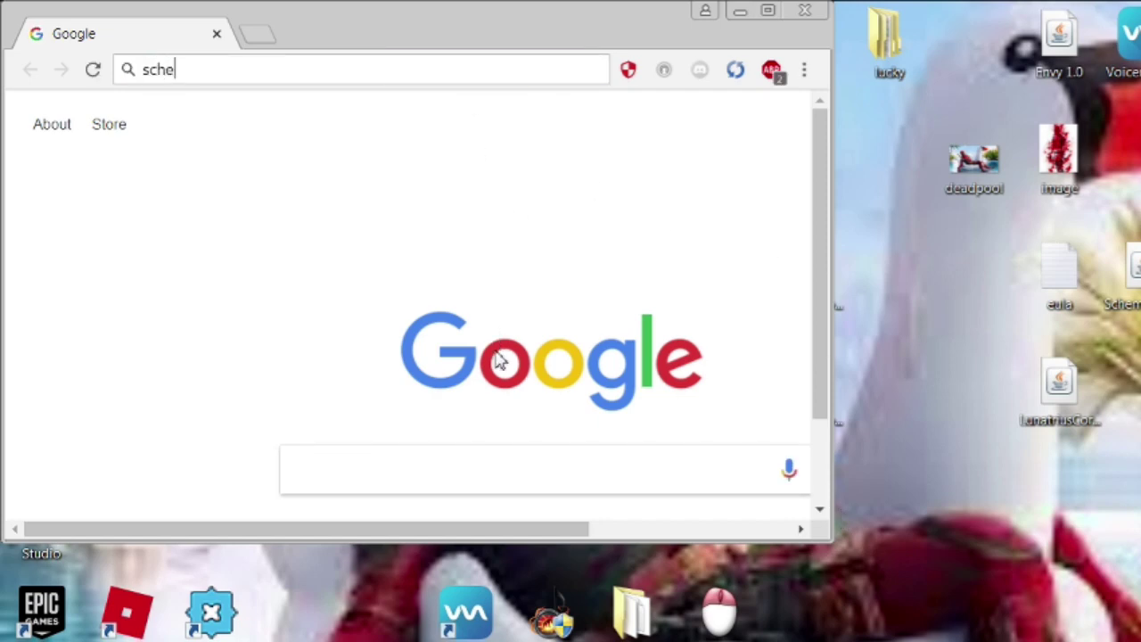
pyautogui.write('mati')
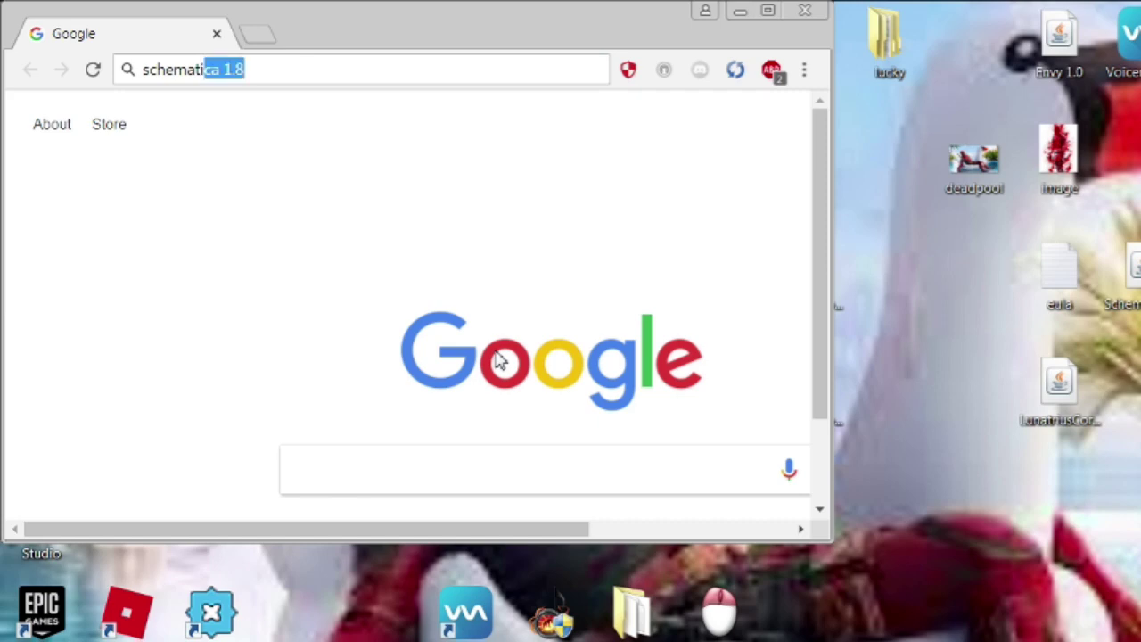
pyautogui.write(' ca ')
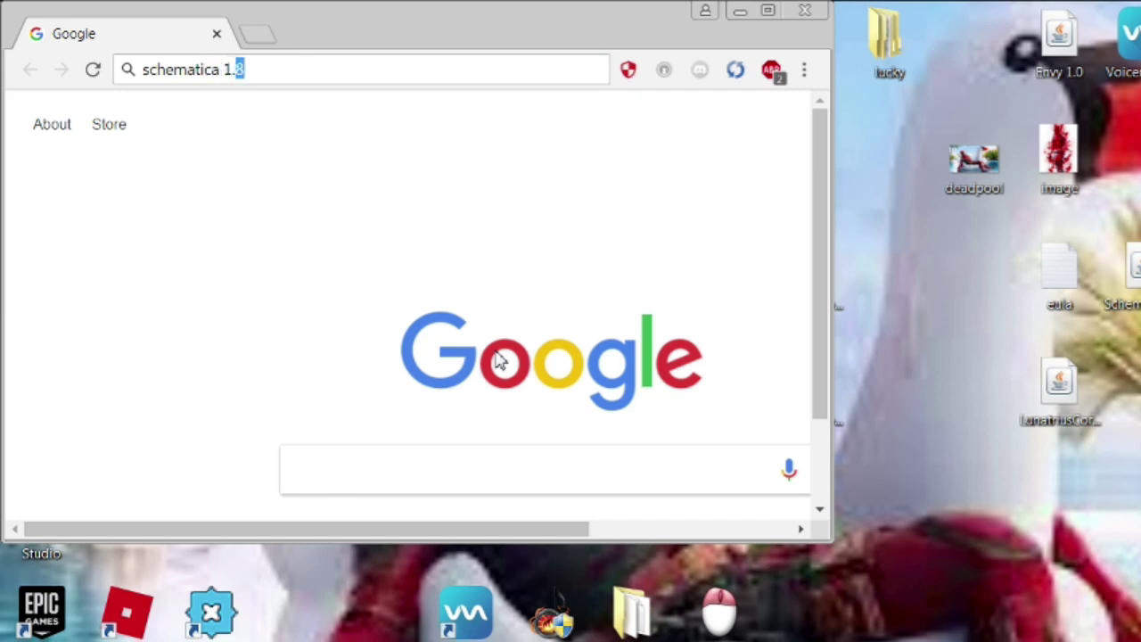
pyautogui.write('1.8.9')
pyautogui.press('Return')
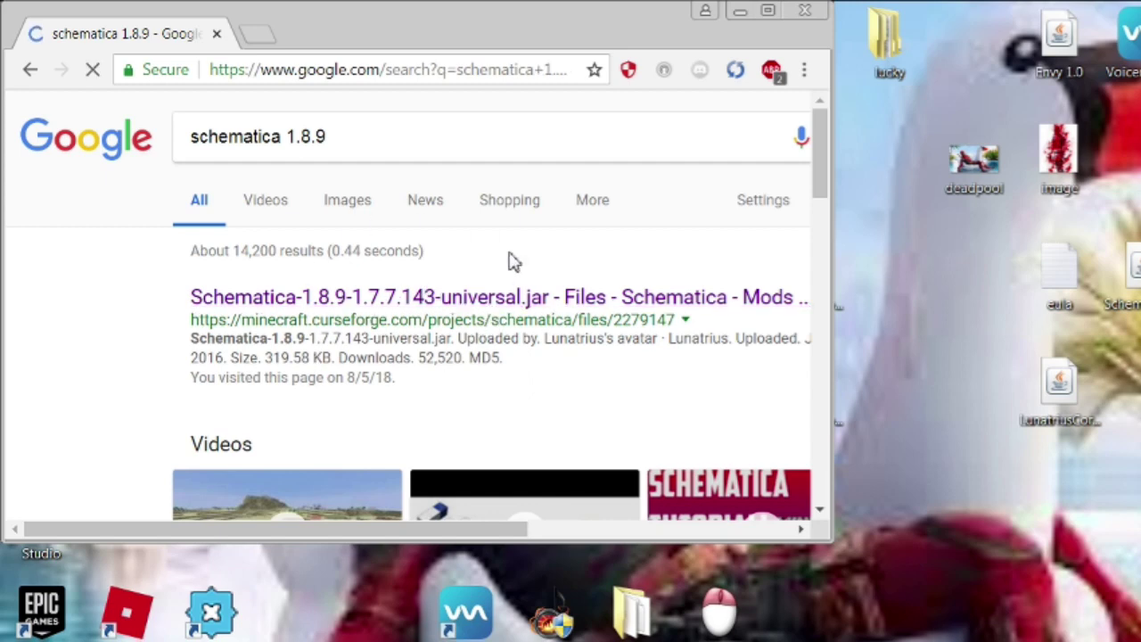
pyautogui.click(547, 297)
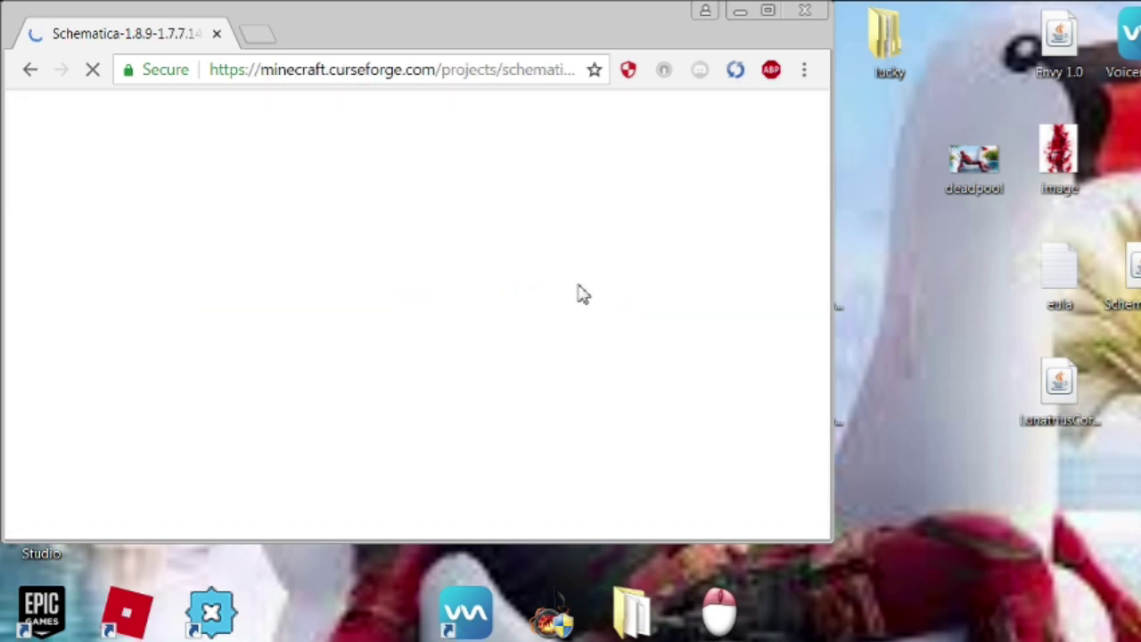
pyautogui.scroll(-3, 370, 294)
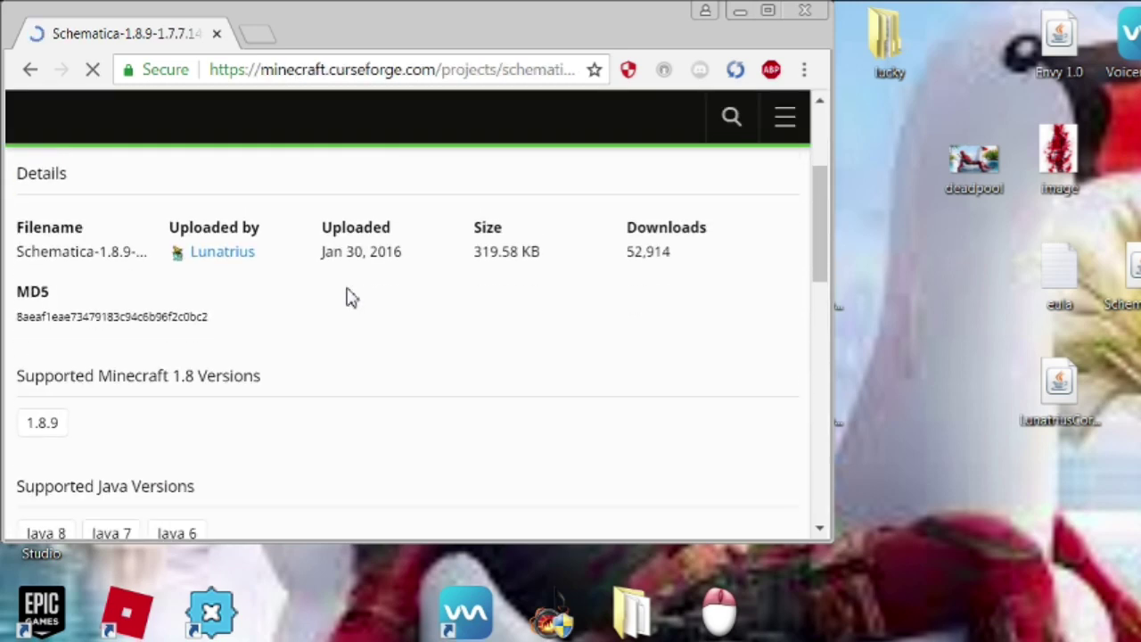
pyautogui.scroll(3, 352, 297)
pyautogui.scroll(-4, 176, 443)
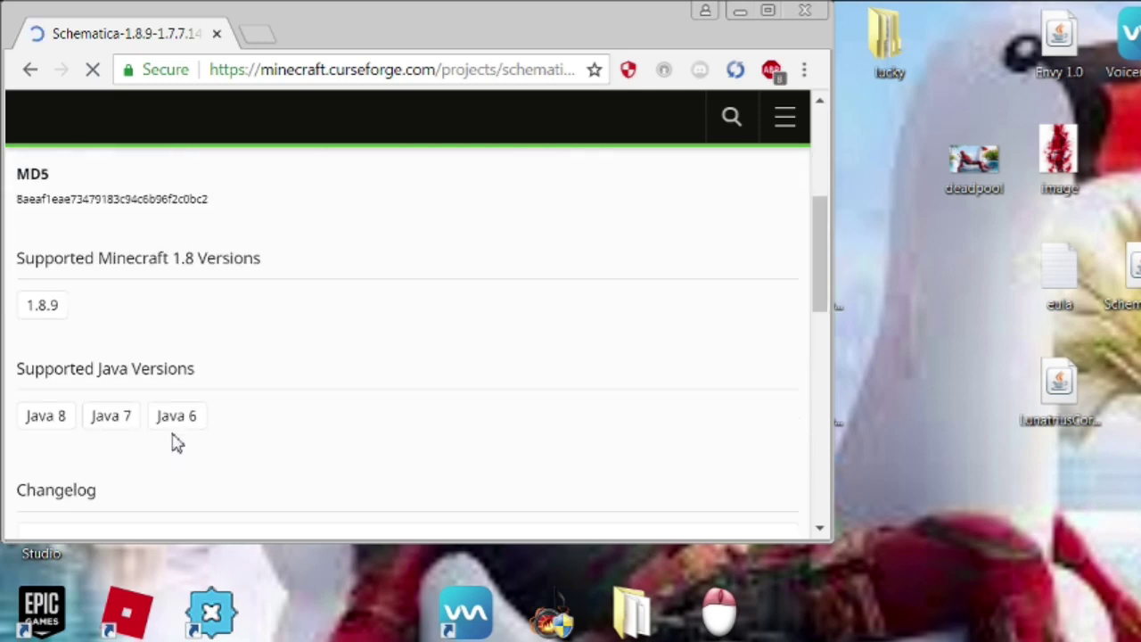
pyautogui.scroll(-5, 56, 402)
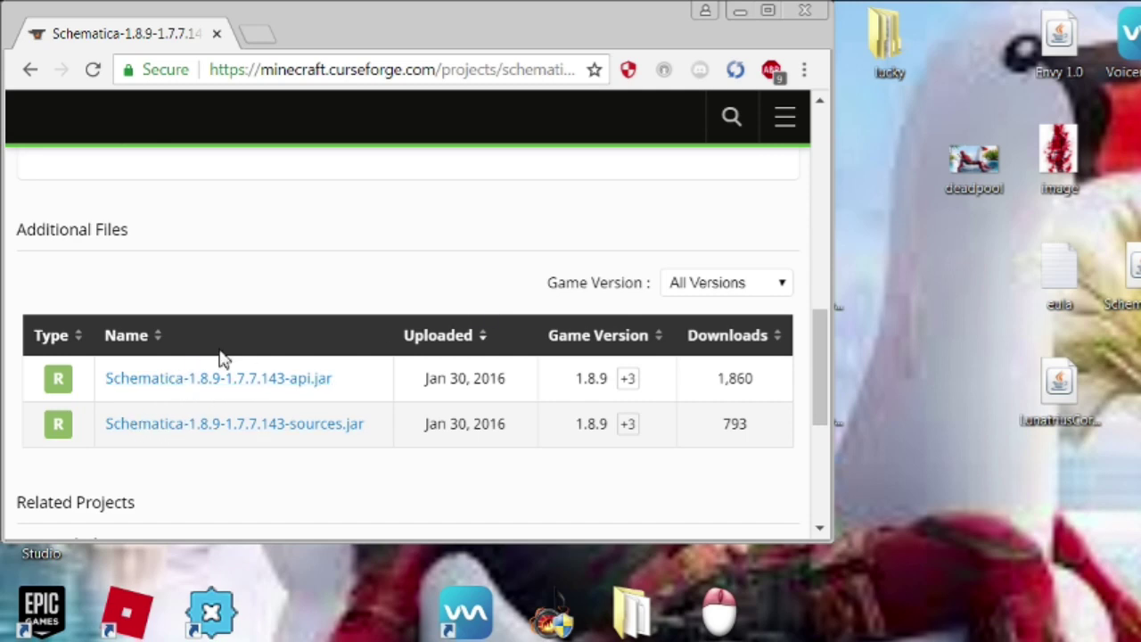
# Download and keep Schematica-1.8.9-1.7.7.143-api.jar, then close Chrome
pyautogui.click(217, 382)
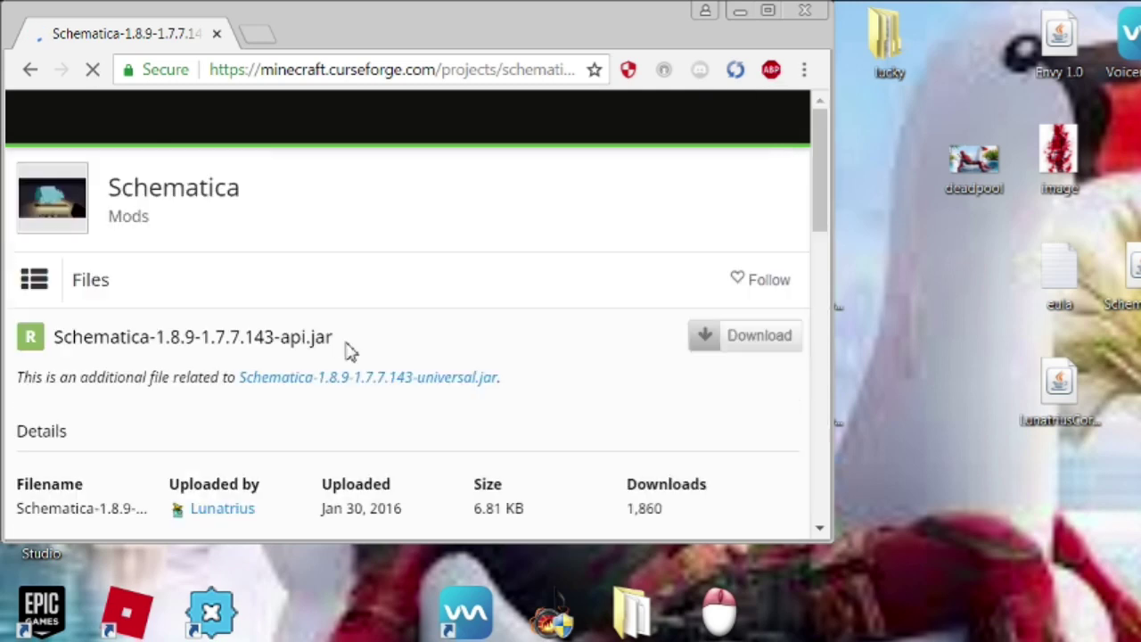
pyautogui.scroll(-2, 360, 360)
pyautogui.scroll(2, 359, 359)
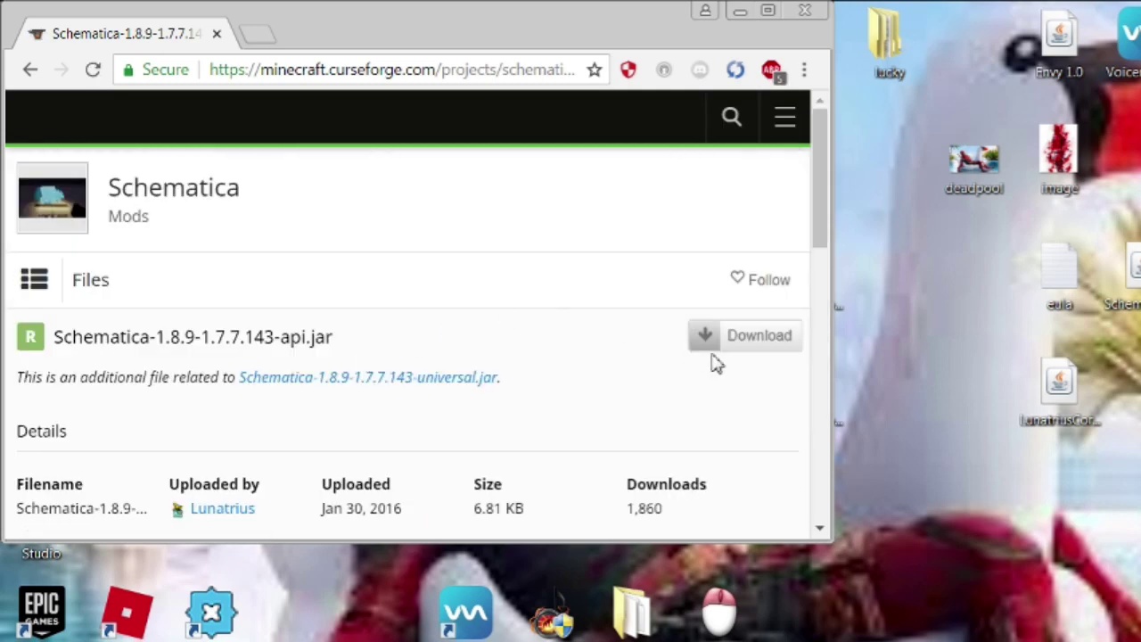
pyautogui.click(754, 337)
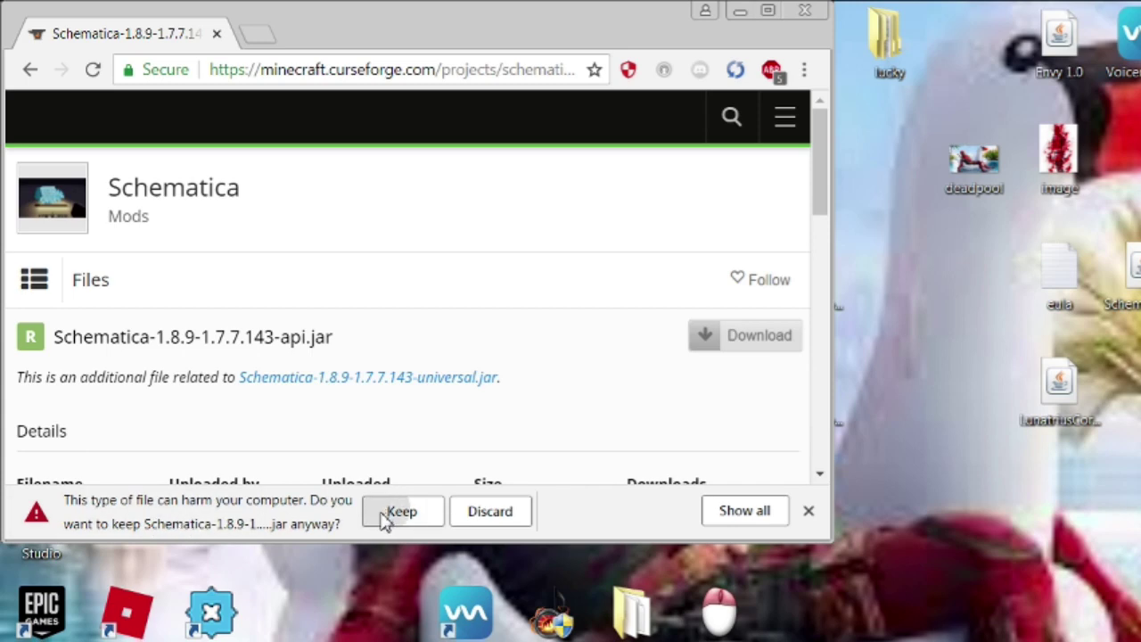
pyautogui.click(383, 517)
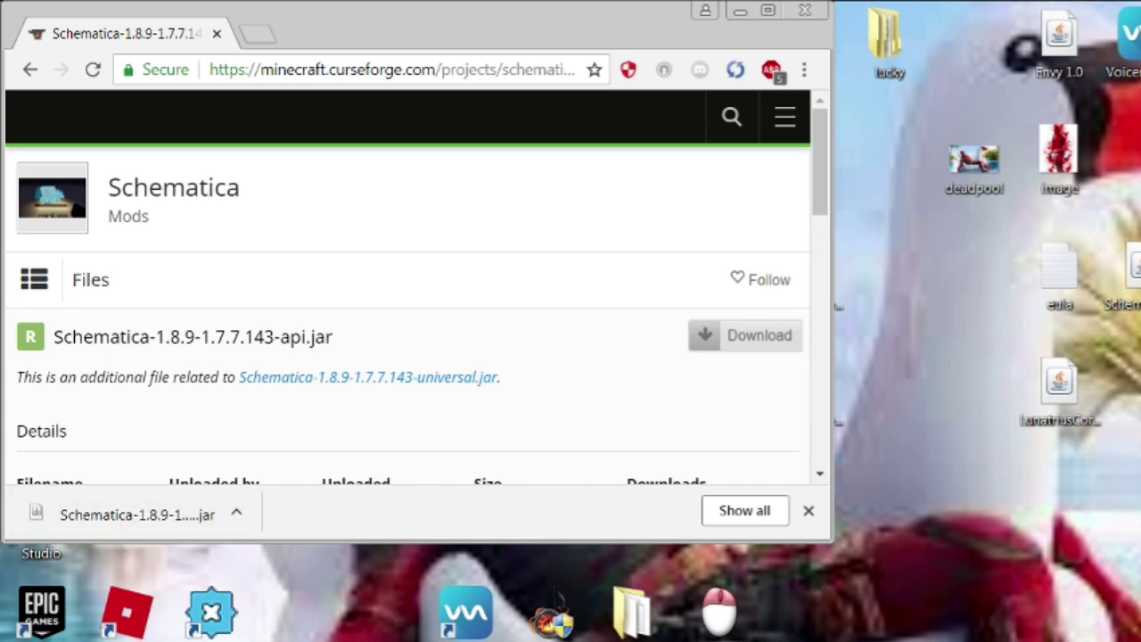
pyautogui.click(806, 11)
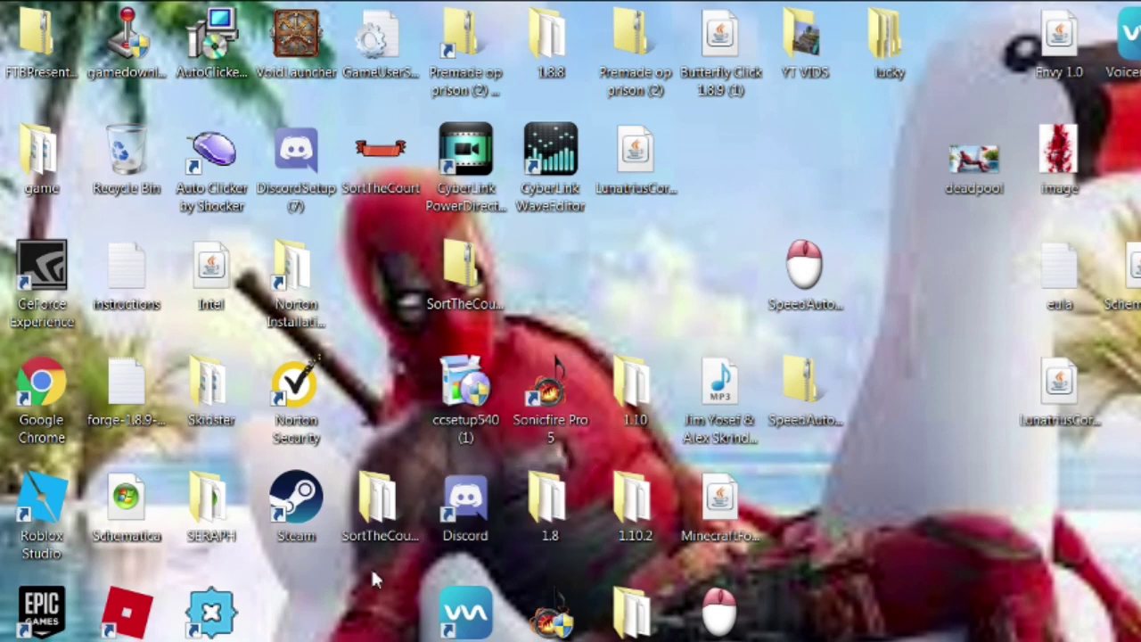
# Open the AppData Roaming folder through a %appdata% Start search
pyautogui.press('super')
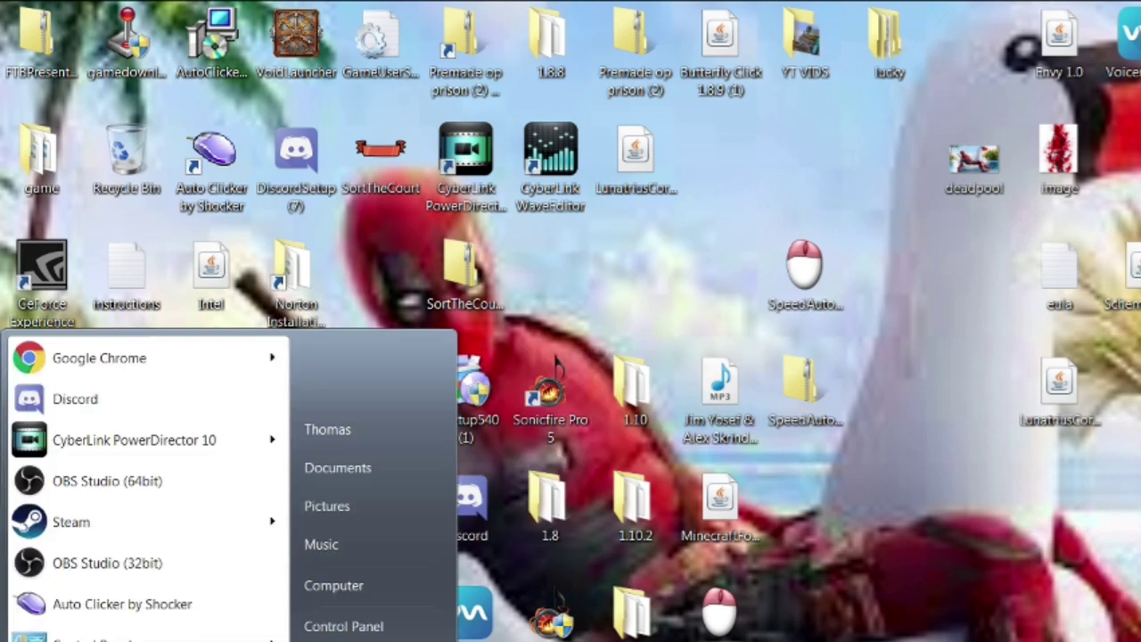
pyautogui.write('%appdata%')
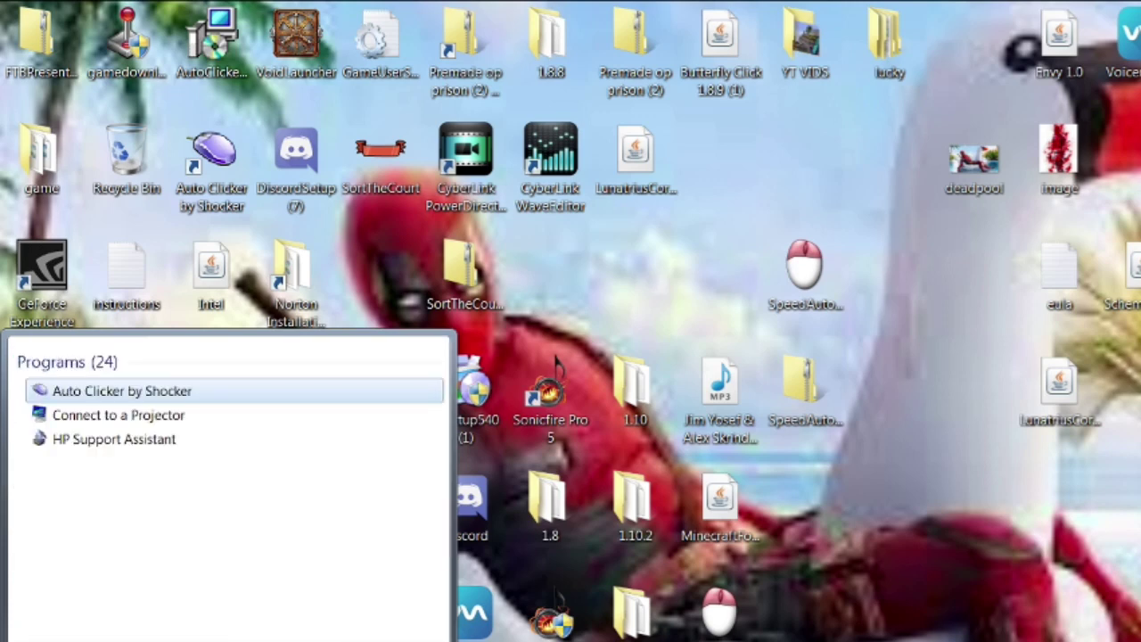
pyautogui.write('p')
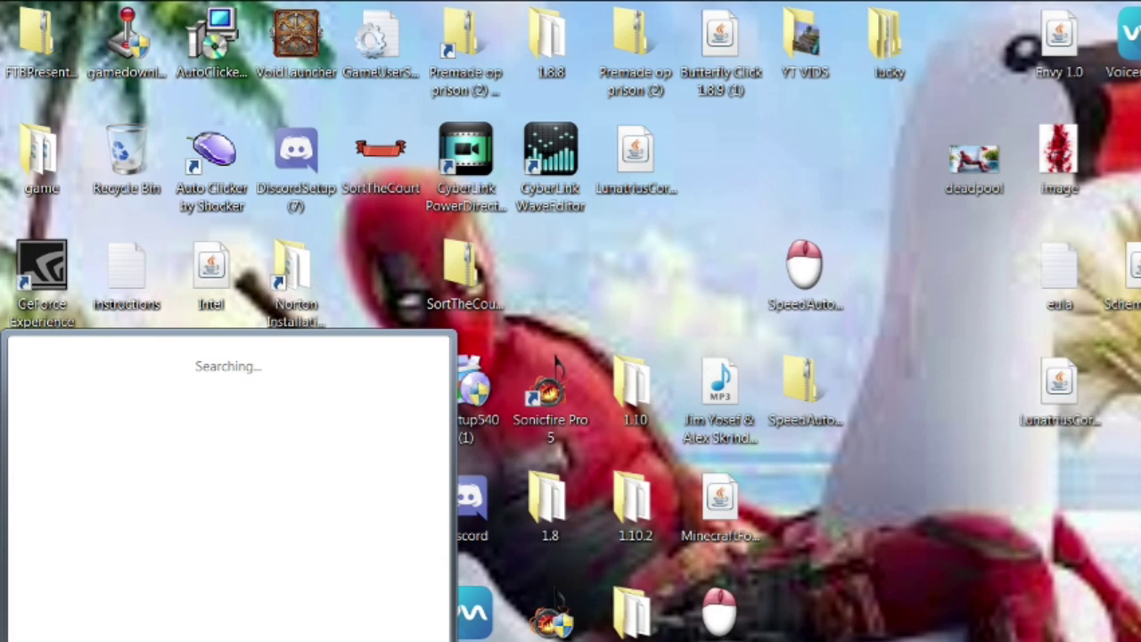
pyautogui.write('data%')
pyautogui.press('Return')
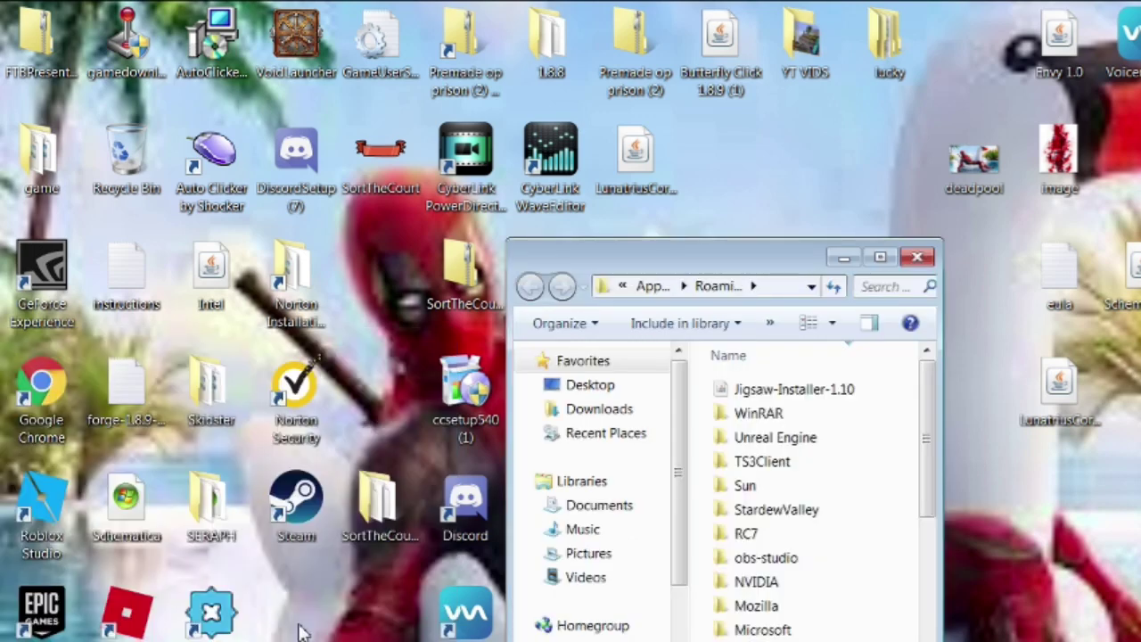
pyautogui.moveTo(644, 272); pyautogui.dragTo(378, 277)
pyautogui.scroll(-3, 526, 553)
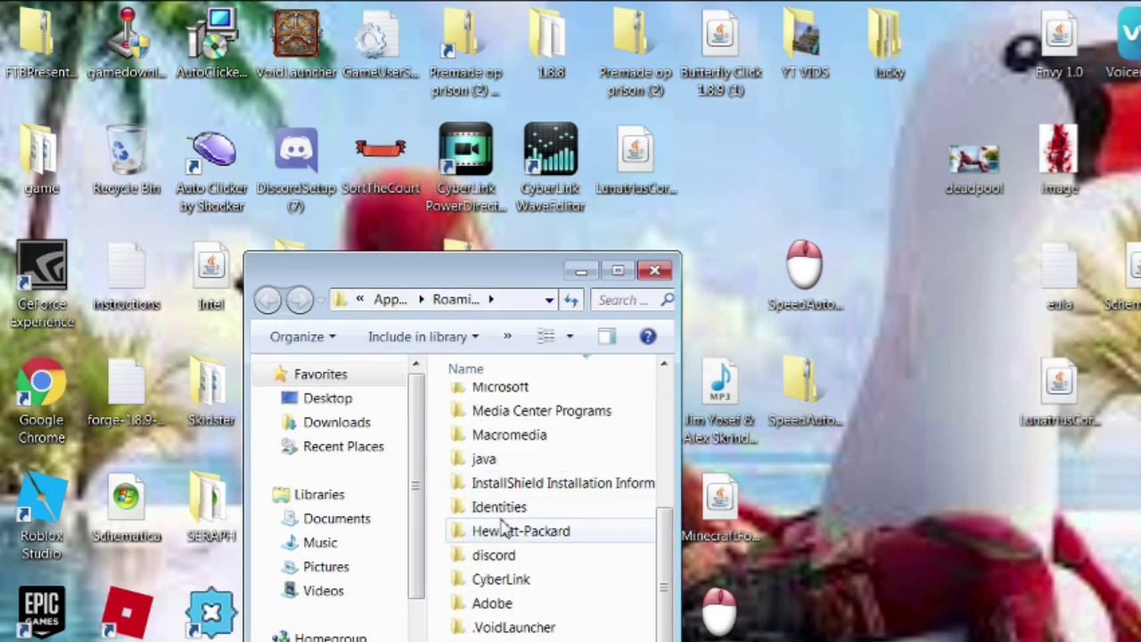
pyautogui.scroll(-2, 502, 636)
# Open the .minecraft folder, then minimize the Explorer window
pyautogui.doubleClick(499, 531)
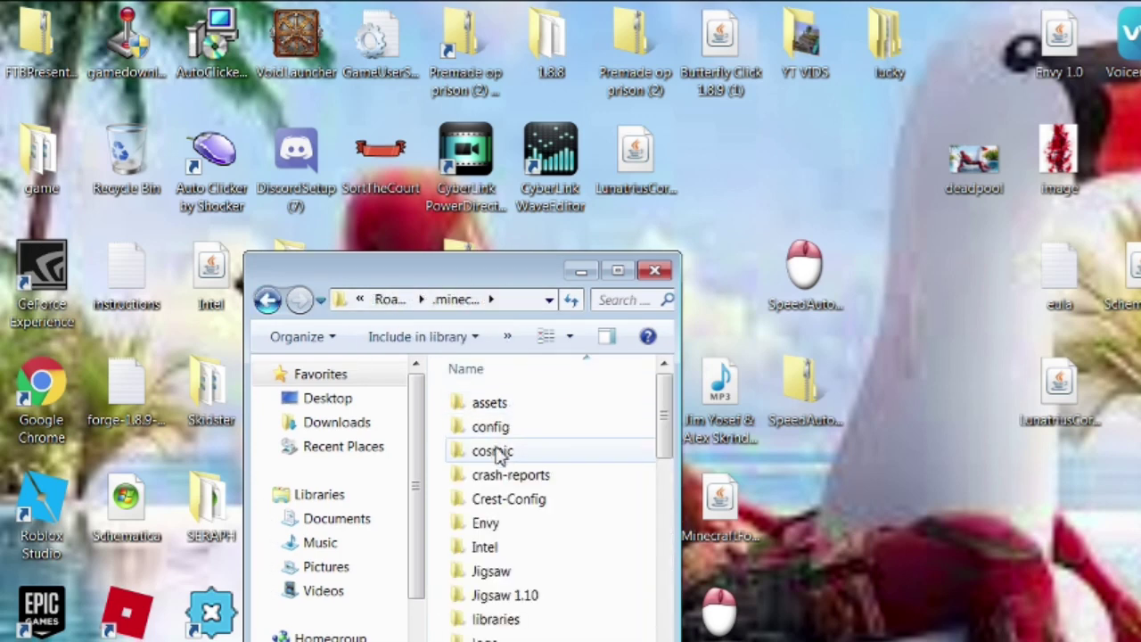
pyautogui.scroll(-2, 497, 463)
pyautogui.scroll(1, 505, 522)
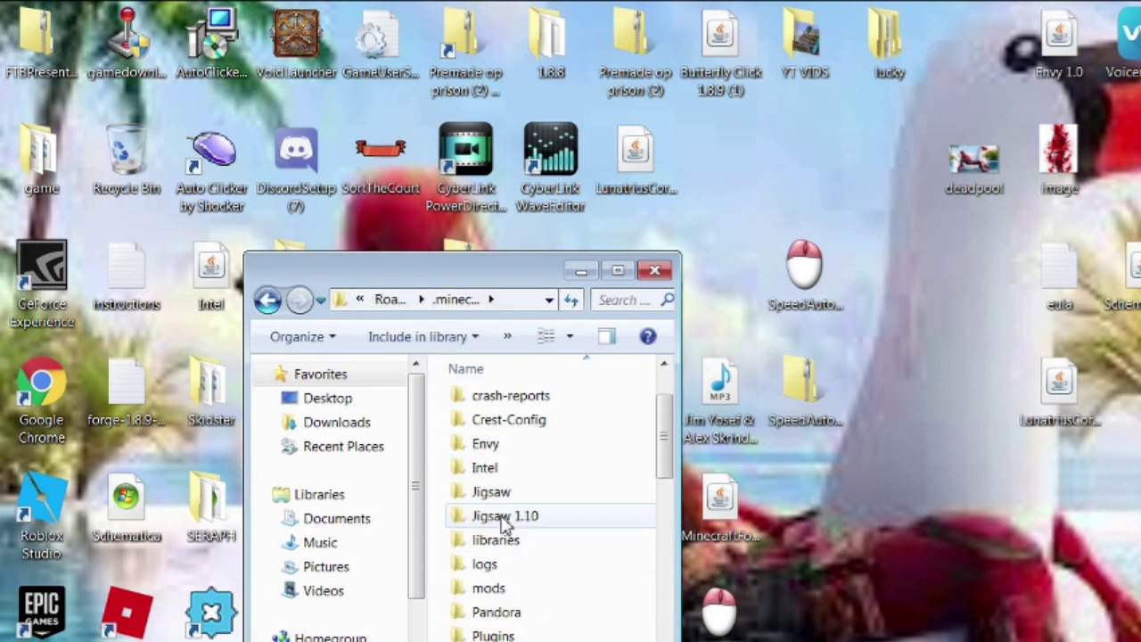
pyautogui.scroll(1, 500, 506)
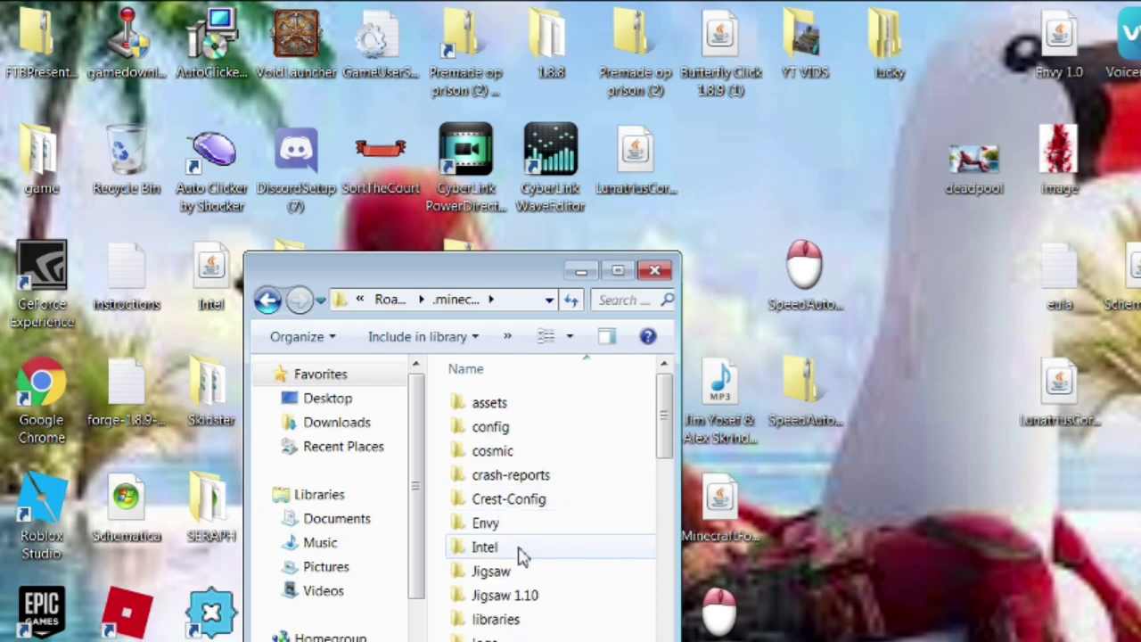
pyautogui.click(580, 272)
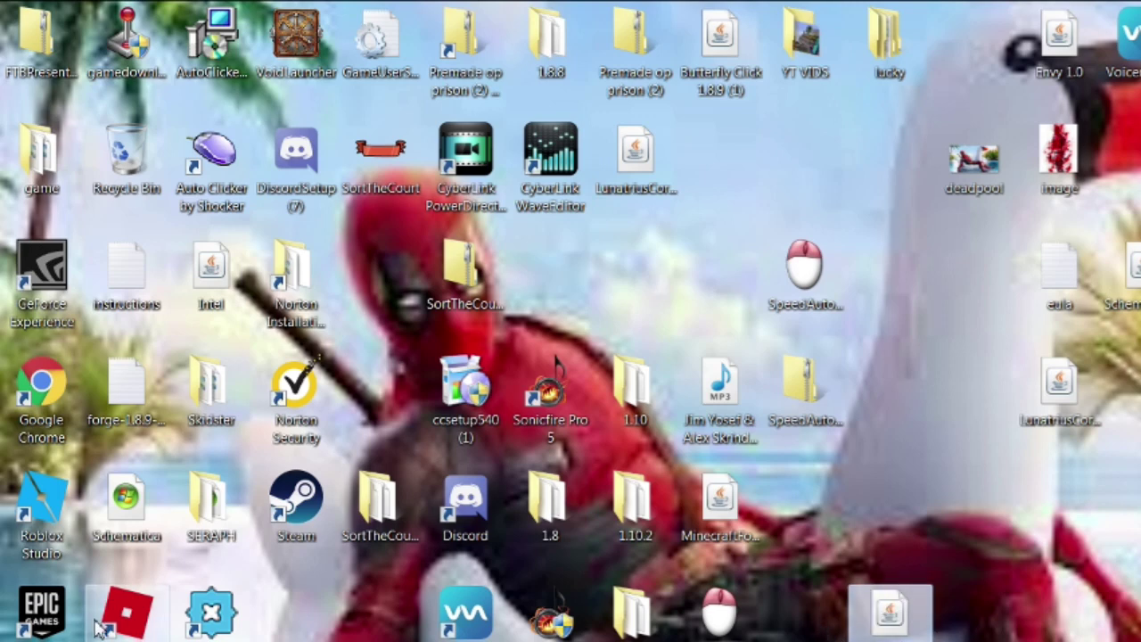
# In Chrome, search 'forge download 1.8.9' and open the Minecraft Forge 1.8.9 downloads page
pyautogui.doubleClick(80, 412)
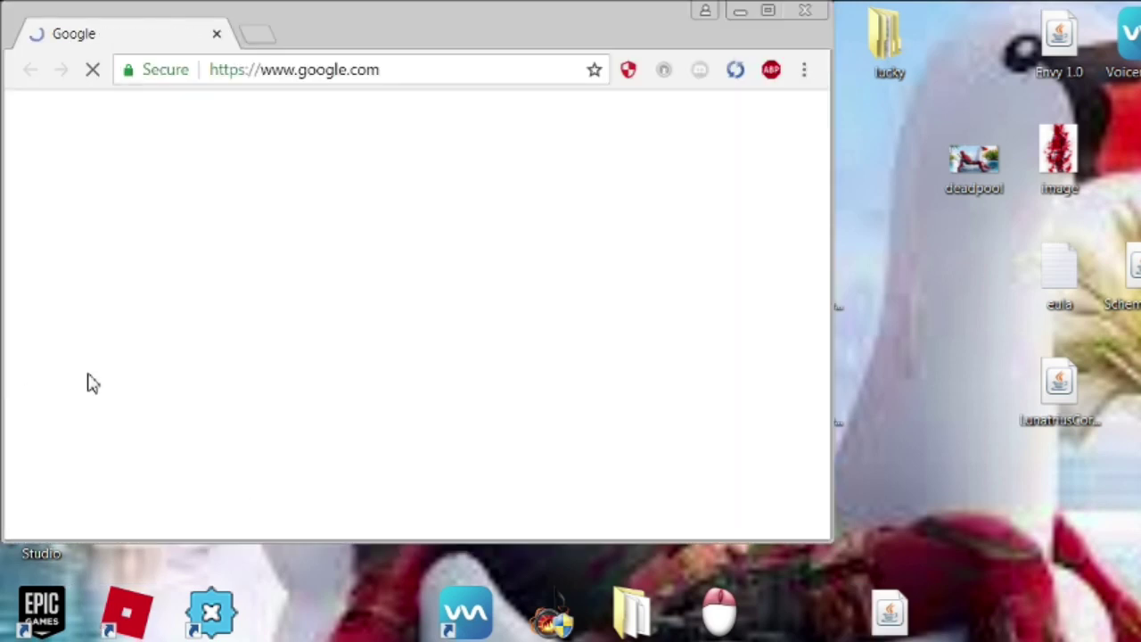
pyautogui.click(387, 68)
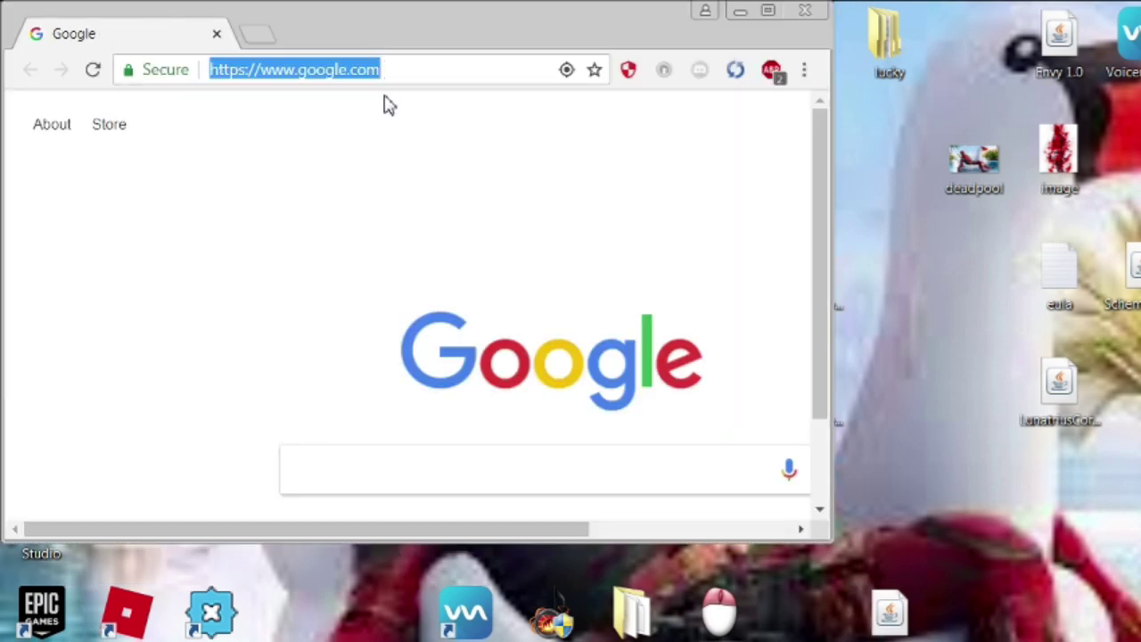
pyautogui.press('BackSpace')
pyautogui.write('f')
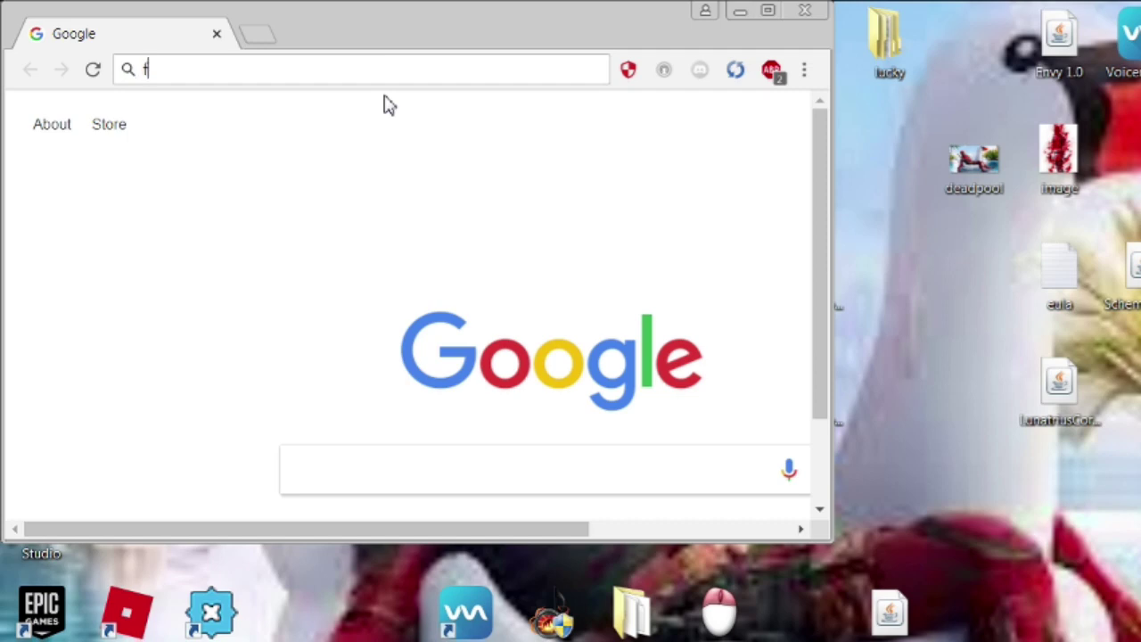
pyautogui.write('orge download 1.8.9')
pyautogui.press('Return')
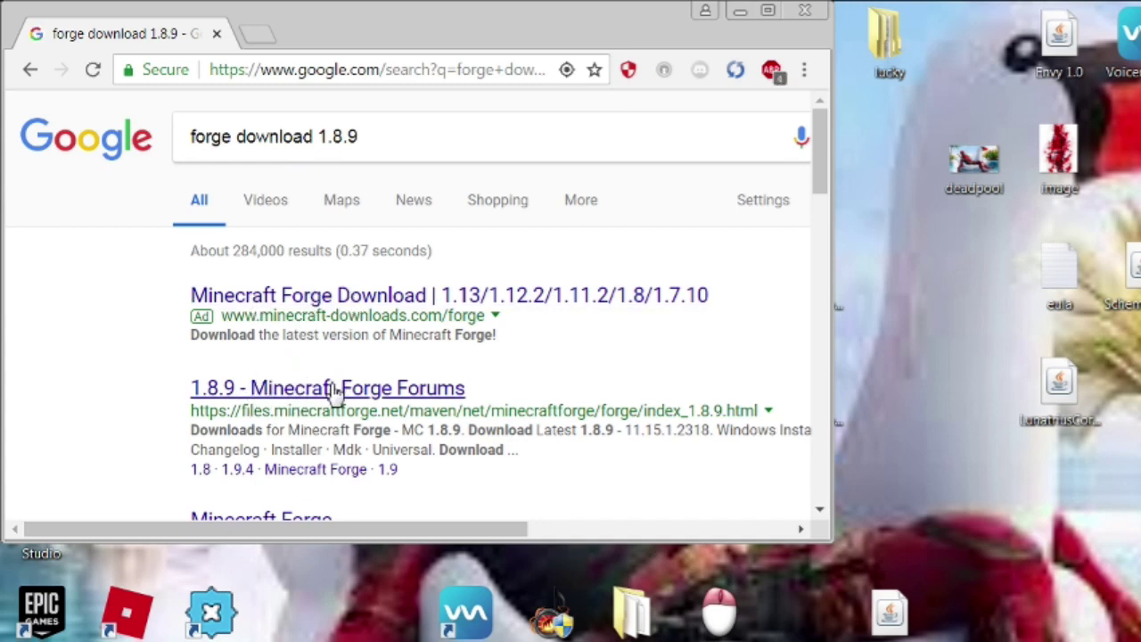
pyautogui.click(331, 392)
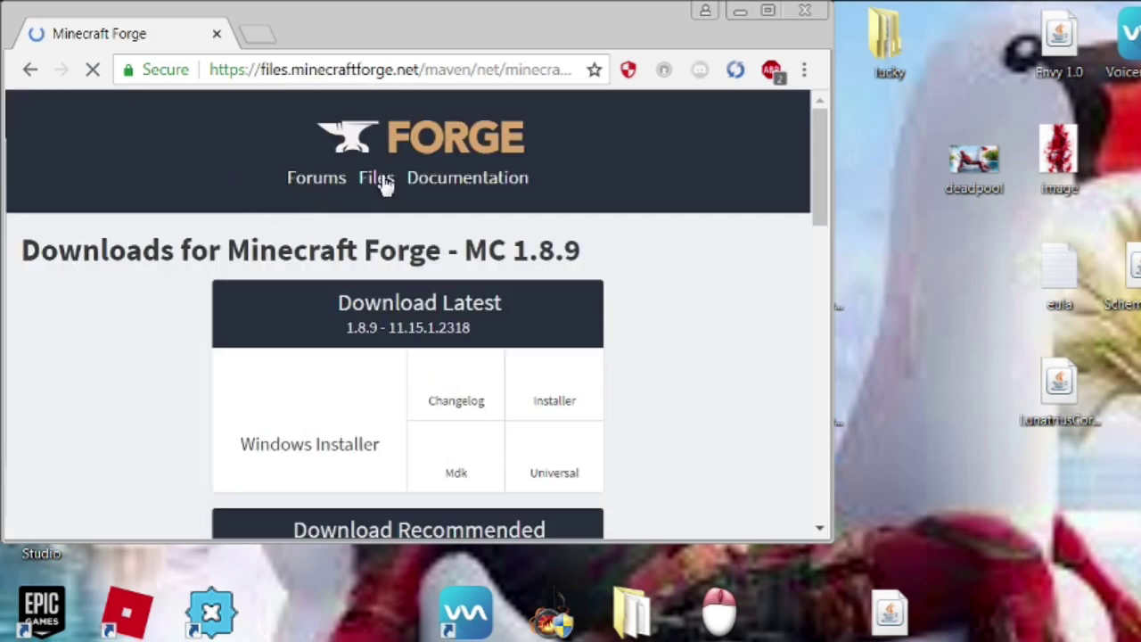
# Follow the latest Forge 1.8.9 Windows Installer link to its AdFoc.us page
pyautogui.scroll(-3, 377, 280)
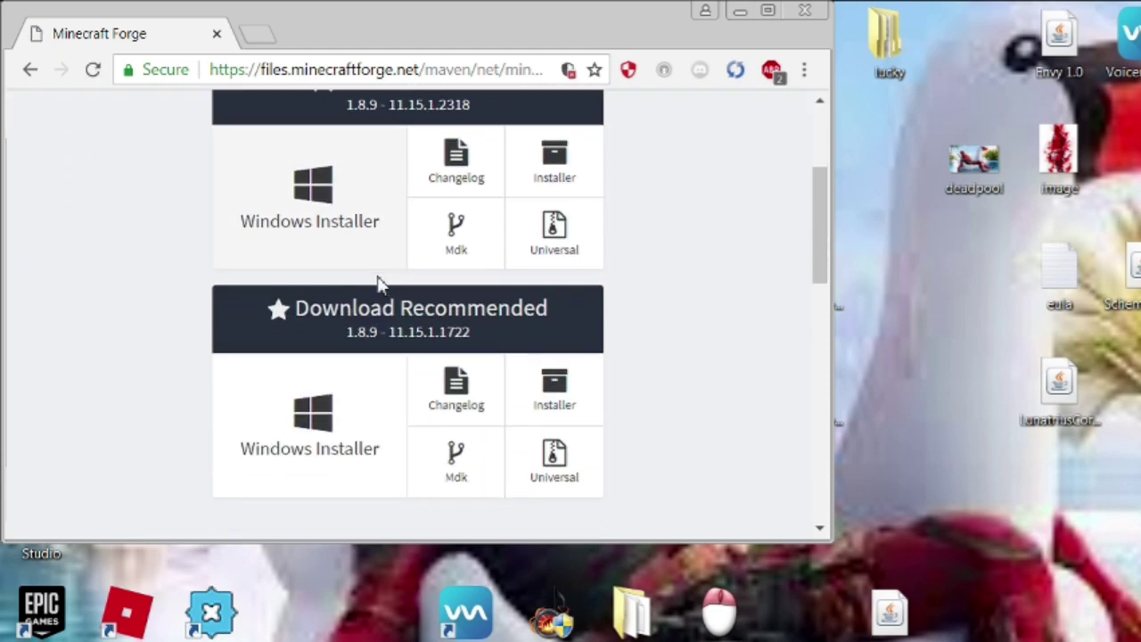
pyautogui.click(301, 195)
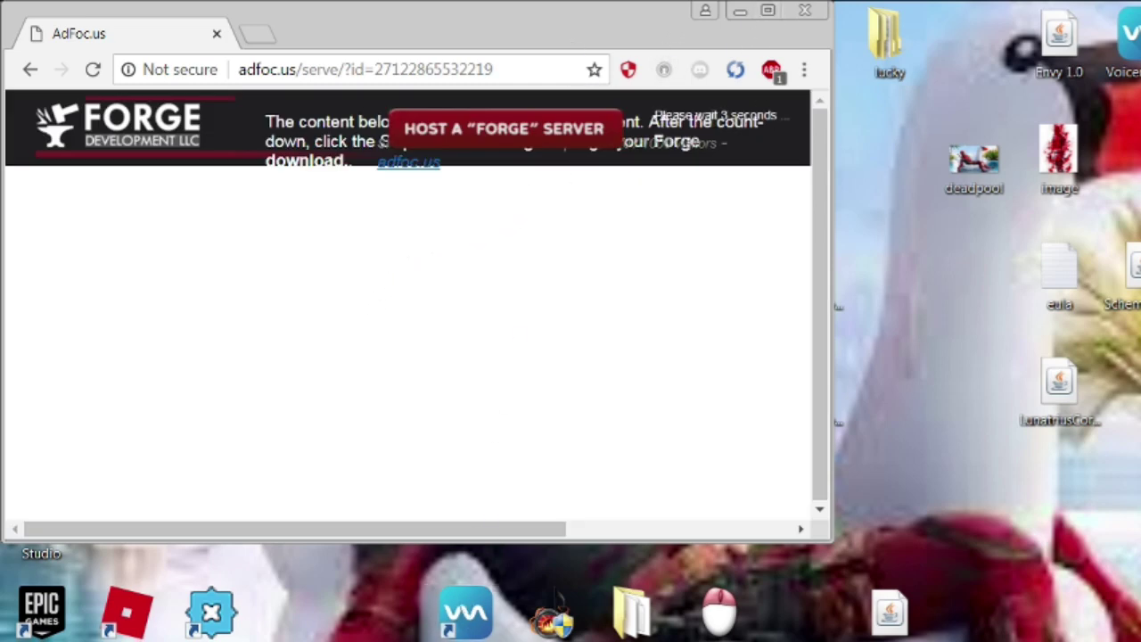
pyautogui.hotkey('alt', 'Tab')
pyautogui.click(915, 82)
# Skip the ad, run the Forge 1.8.9-11.15.1.2318 installer as a client install, close it, and clear the address bar
pyautogui.click(727, 136)
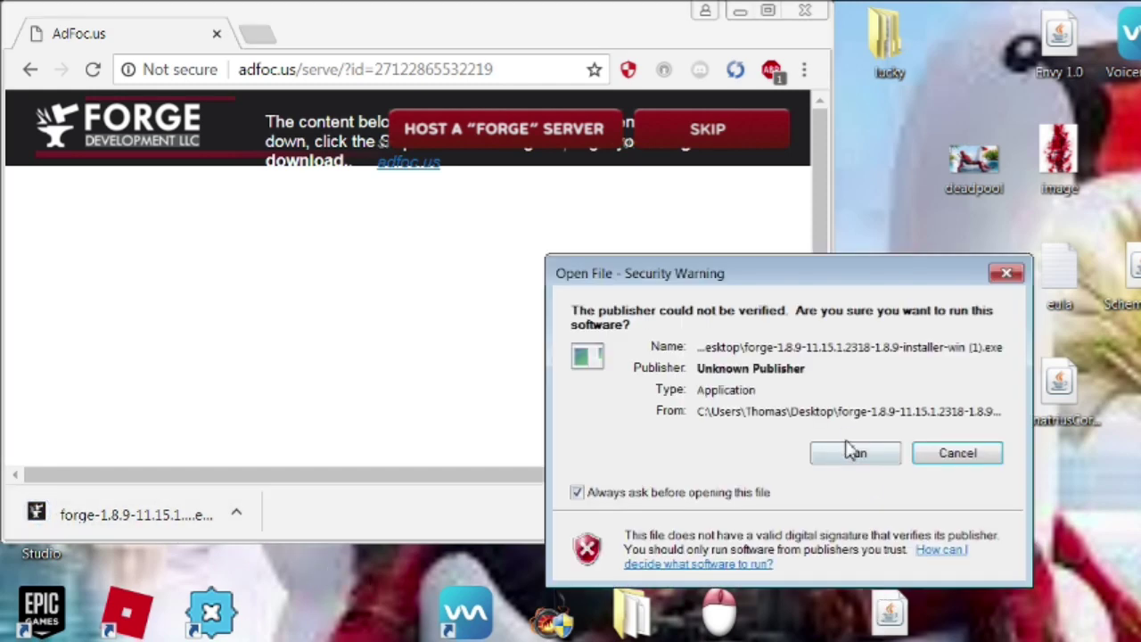
pyautogui.click(852, 451)
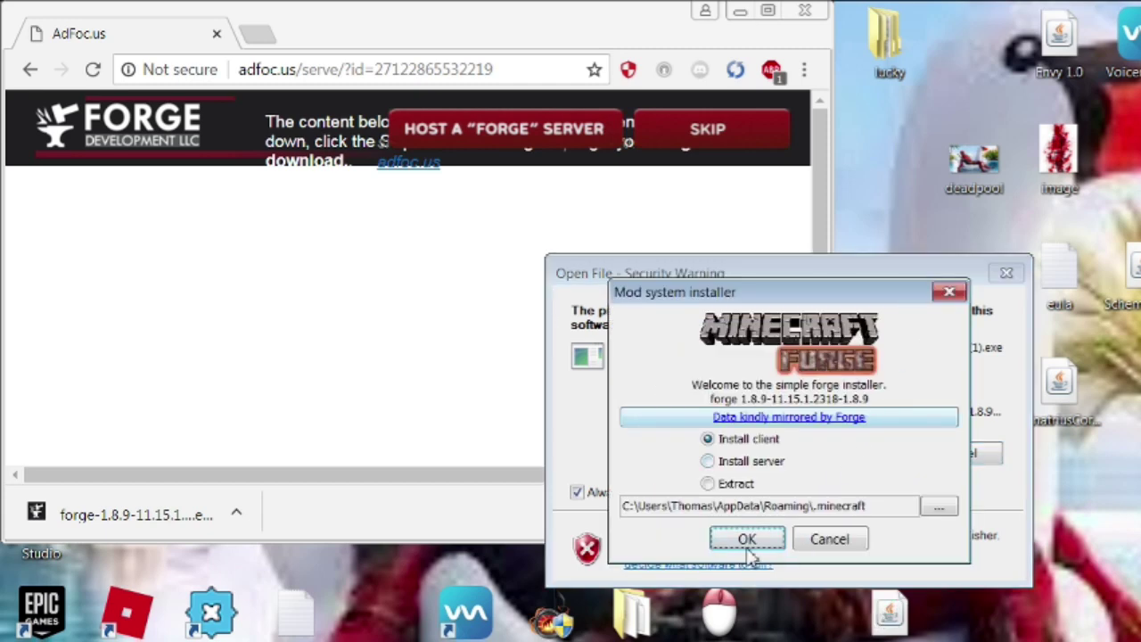
pyautogui.click(1010, 453)
pyautogui.click(1007, 273)
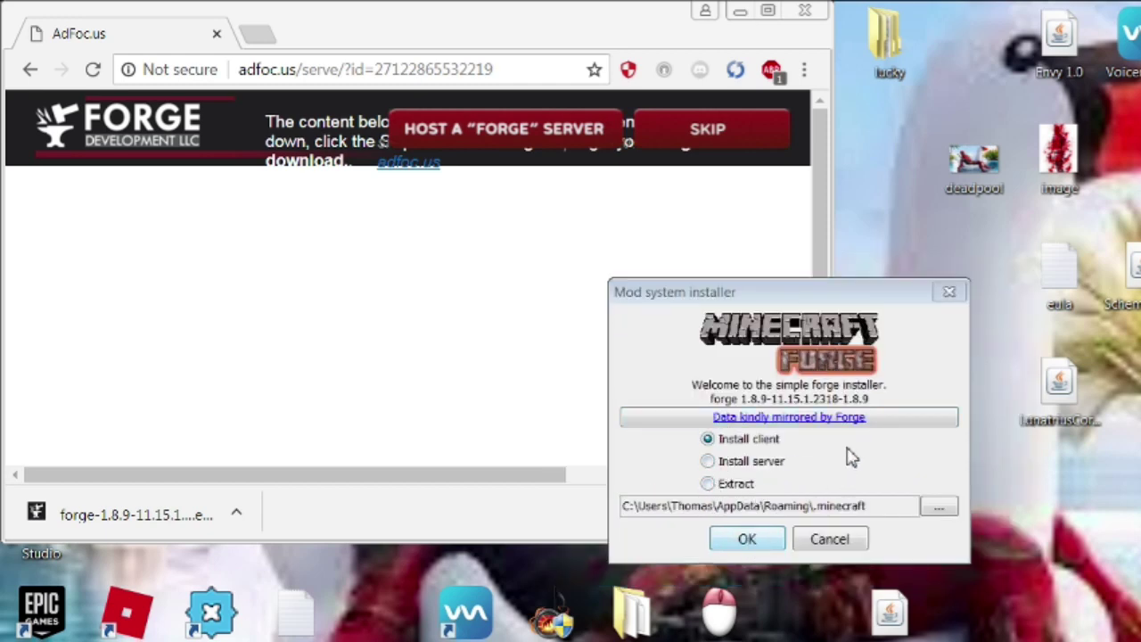
pyautogui.click(947, 294)
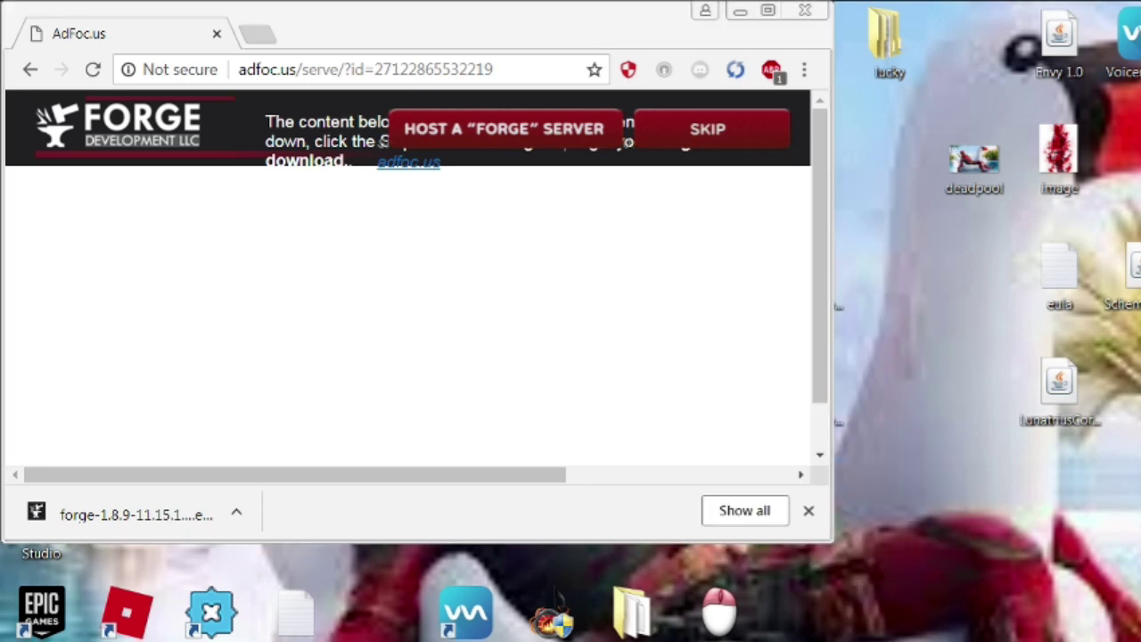
pyautogui.click(489, 71)
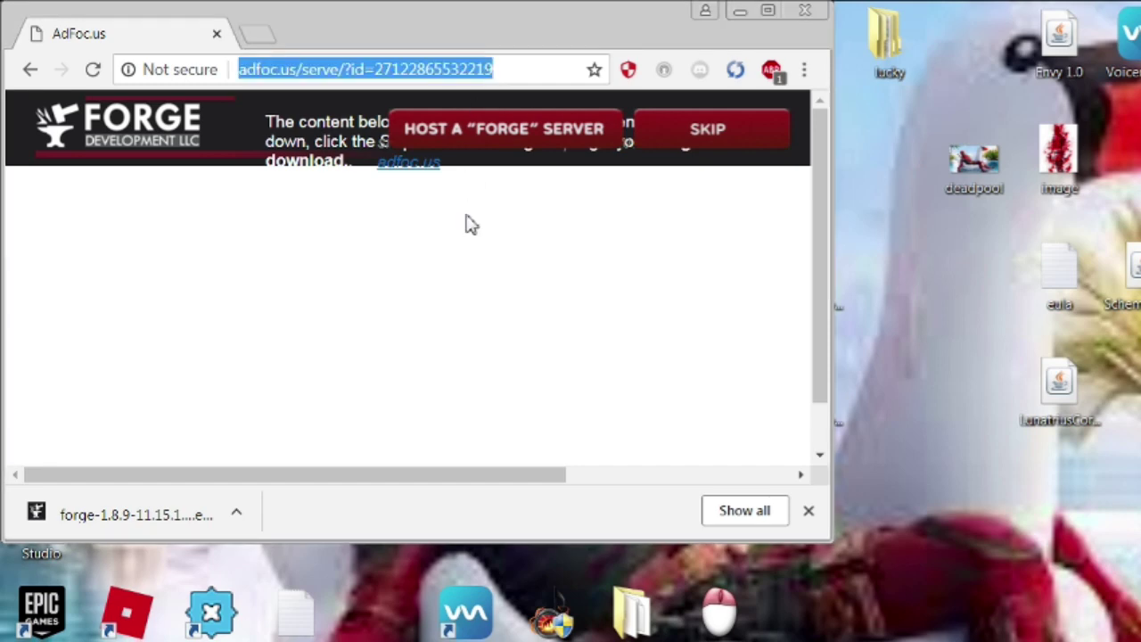
pyautogui.press('BackSpace')
# Search for LunatriusCore 1.8.9 and open its CurseForge page
pyautogui.write('luti')
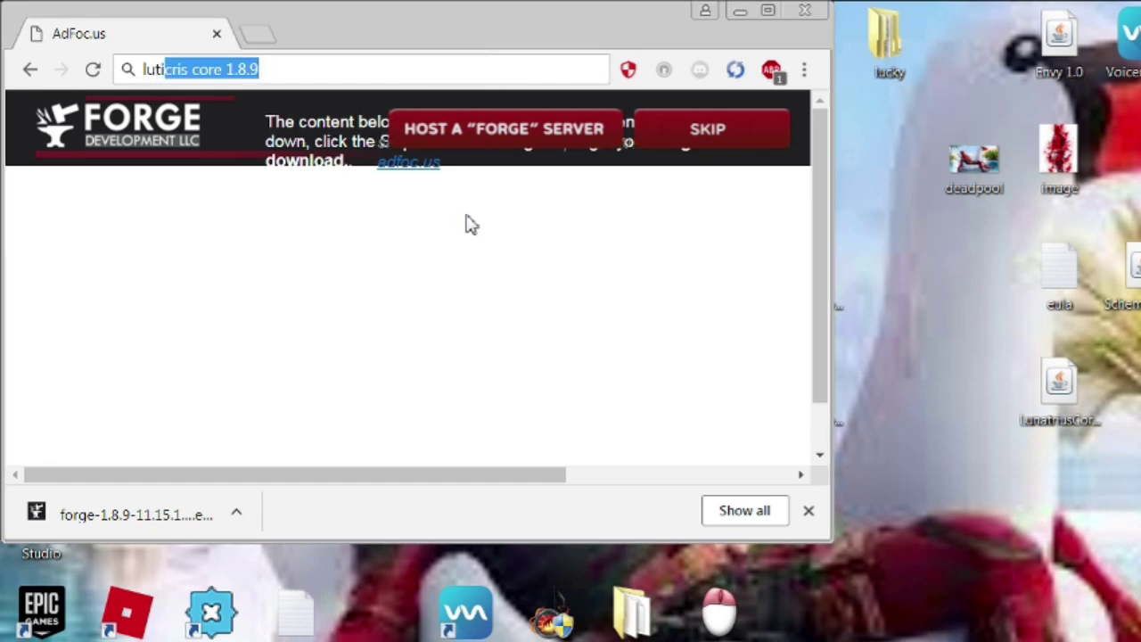
pyautogui.press('Return')
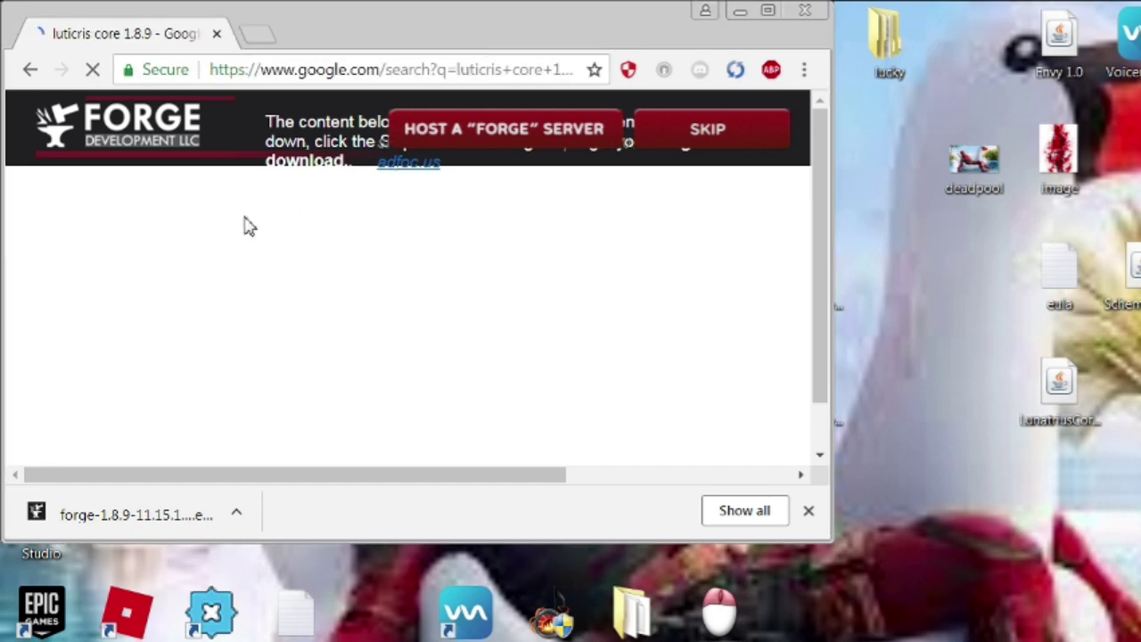
pyautogui.click(294, 341)
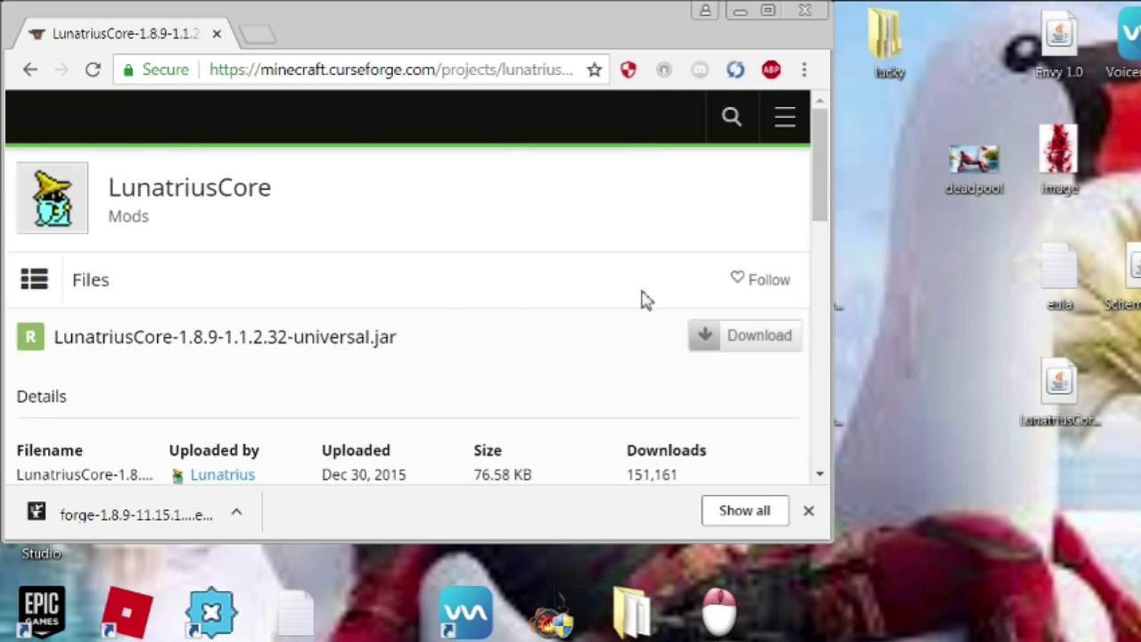
pyautogui.scroll(-5, 311, 337)
pyautogui.scroll(-5, 303, 330)
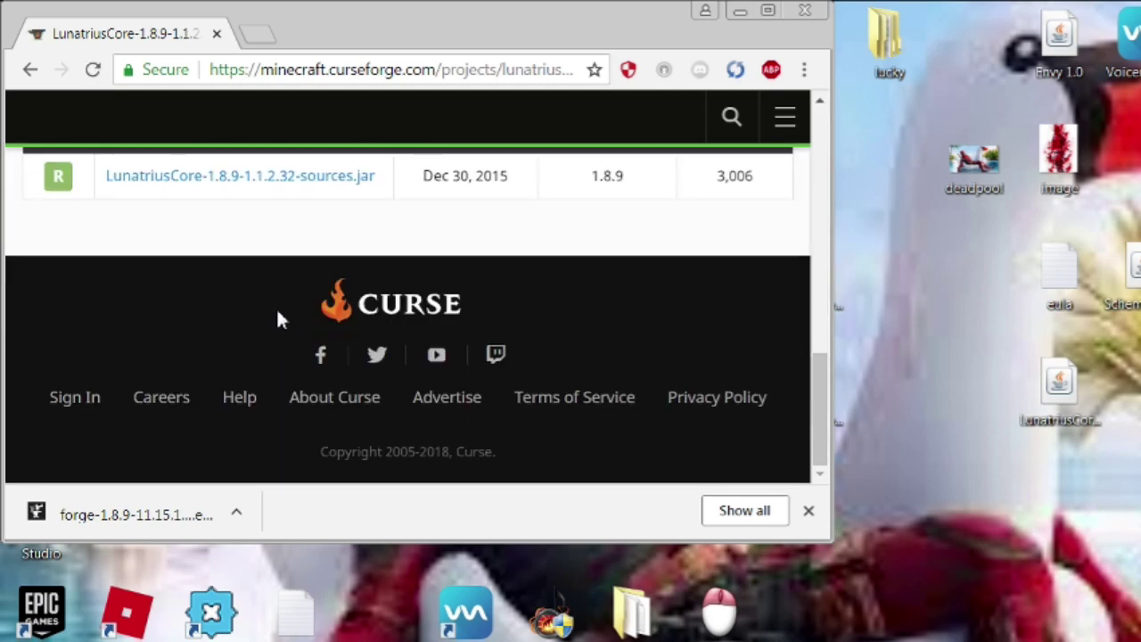
pyautogui.scroll(3, 267, 334)
pyautogui.scroll(10, 716, 293)
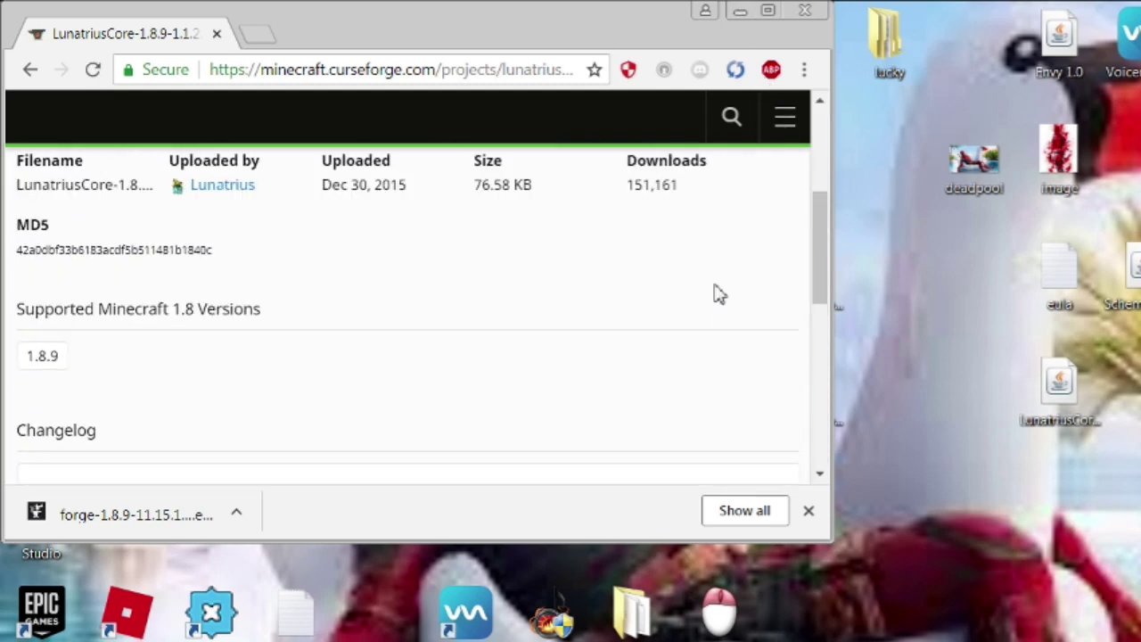
# Download and keep LunatriusCore-1.8.9-1.1.2.32-universal.jar, then close Chrome
pyautogui.click(740, 332)
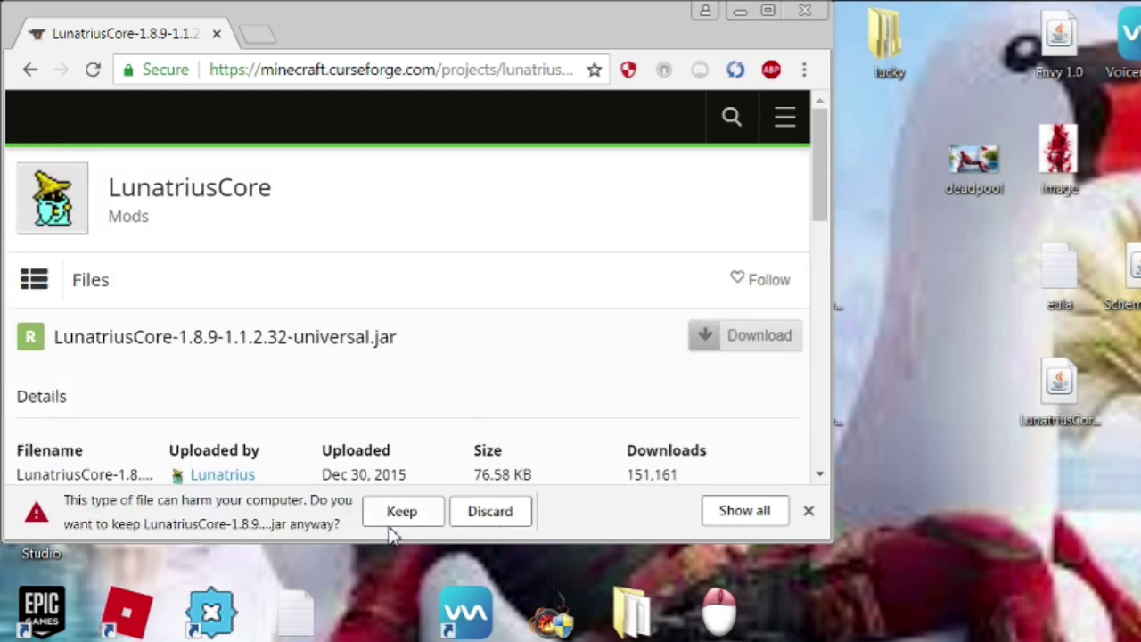
pyautogui.click(397, 521)
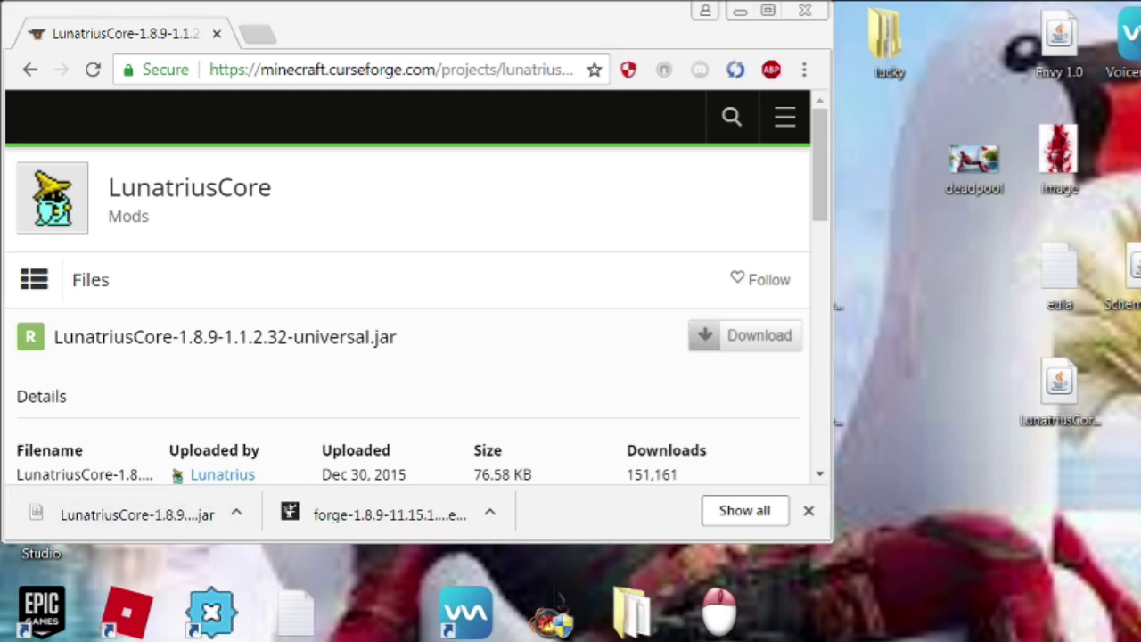
pyautogui.click(805, 10)
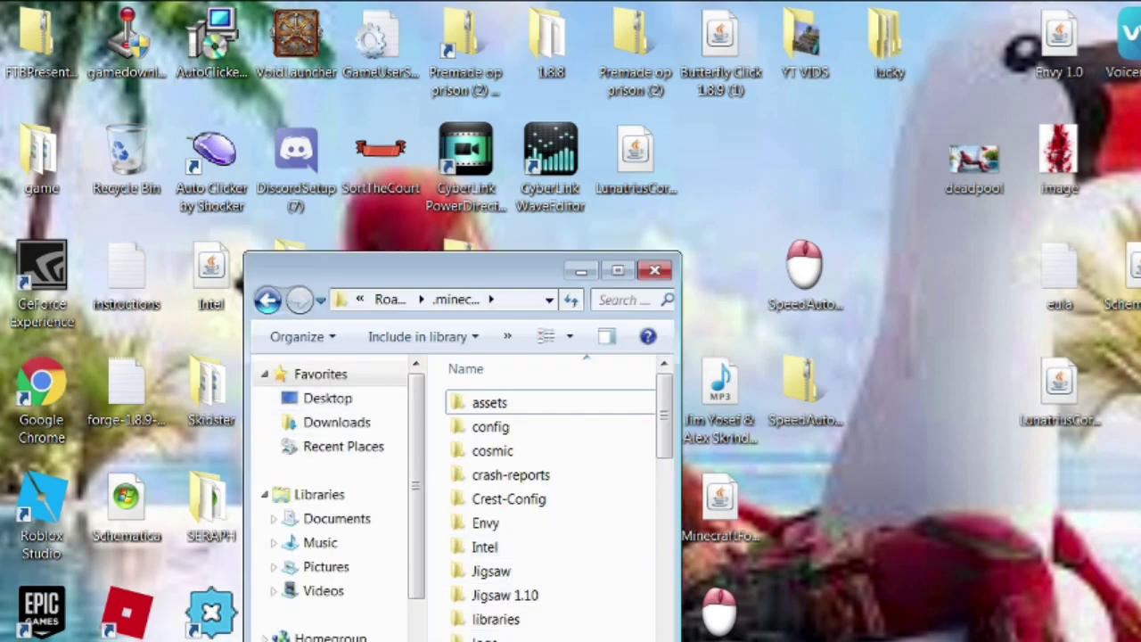
# Open .minecraft's versions folder and confirm 1.8.9-forge1.8.9-11.15.1.2318 is listed
pyautogui.scroll(-2, 502, 619)
pyautogui.scroll(-3, 500, 616)
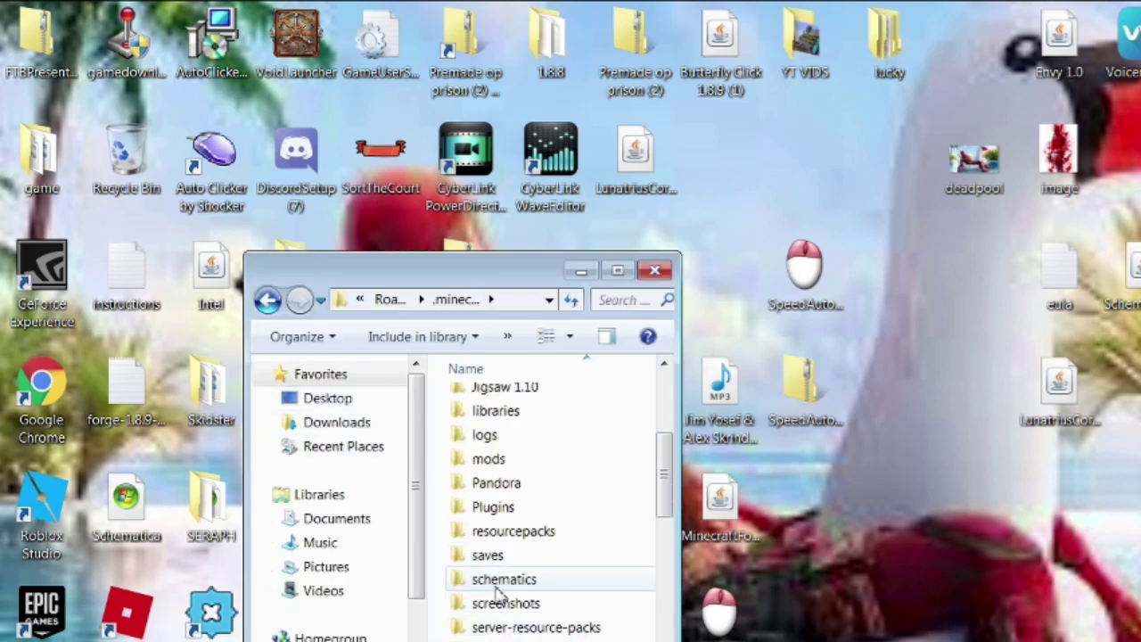
pyautogui.doubleClick(497, 579)
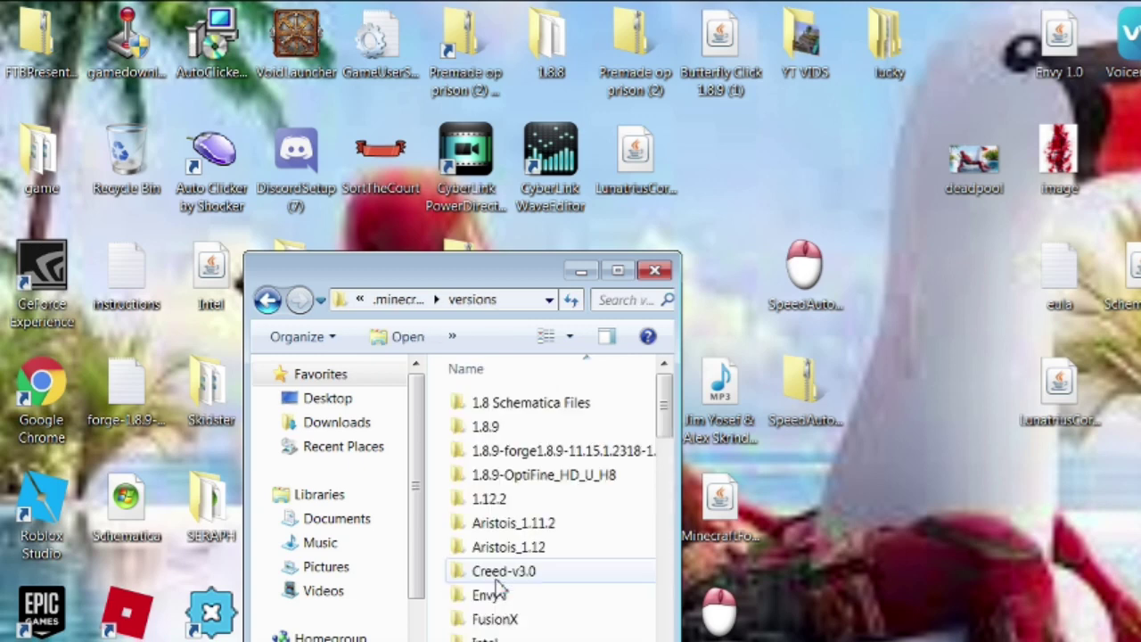
pyautogui.scroll(-2, 500, 553)
pyautogui.scroll(-2, 517, 580)
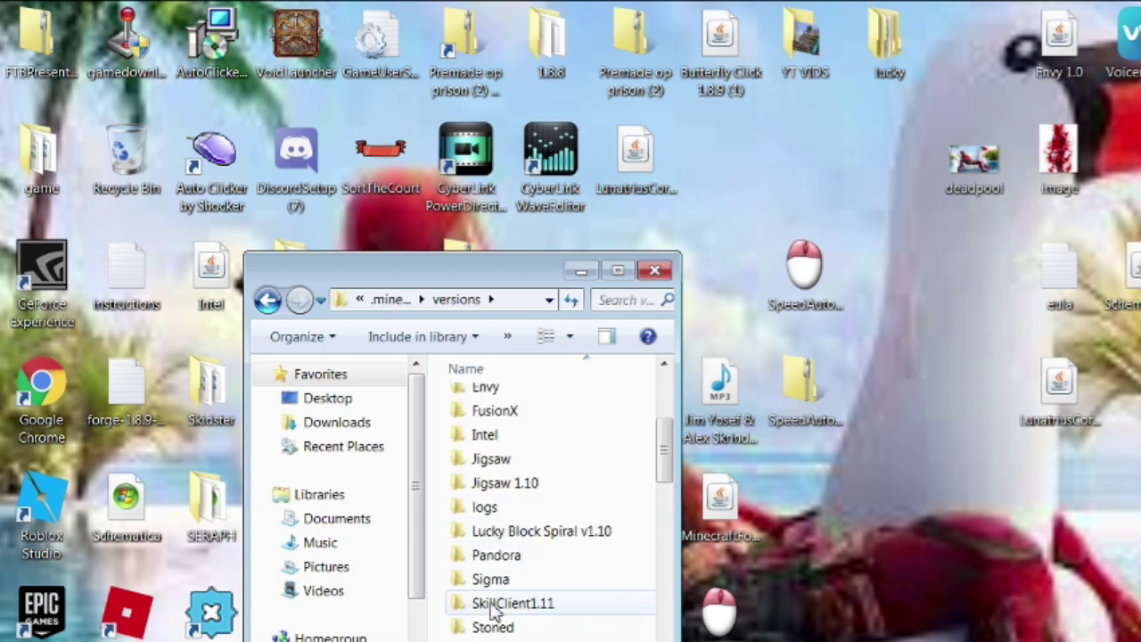
pyautogui.scroll(-4, 504, 624)
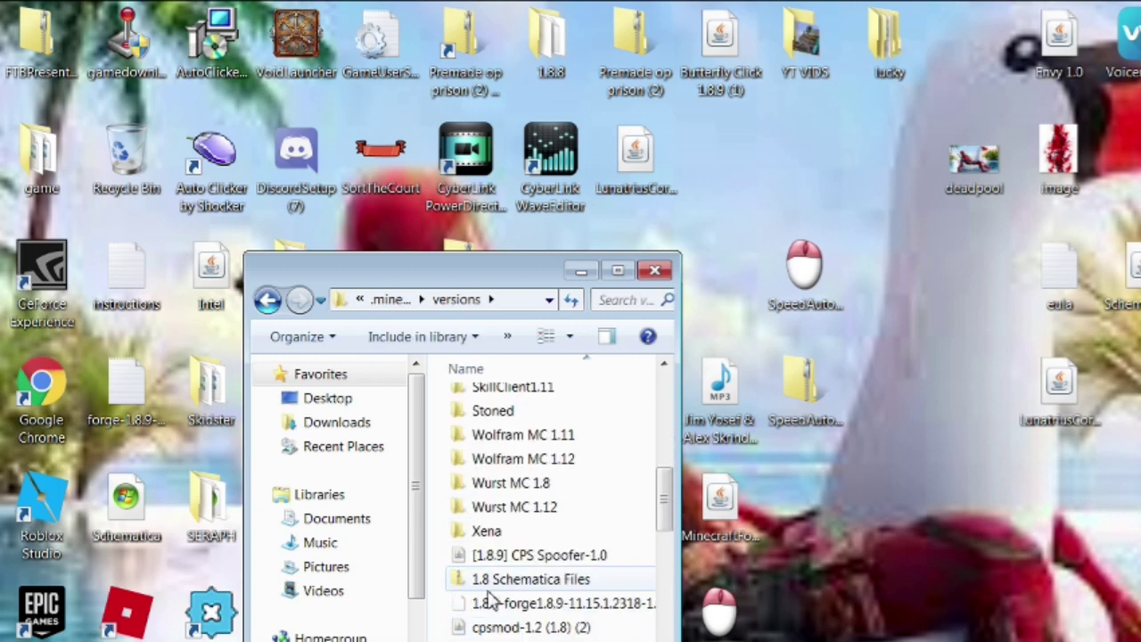
pyautogui.scroll(8, 502, 550)
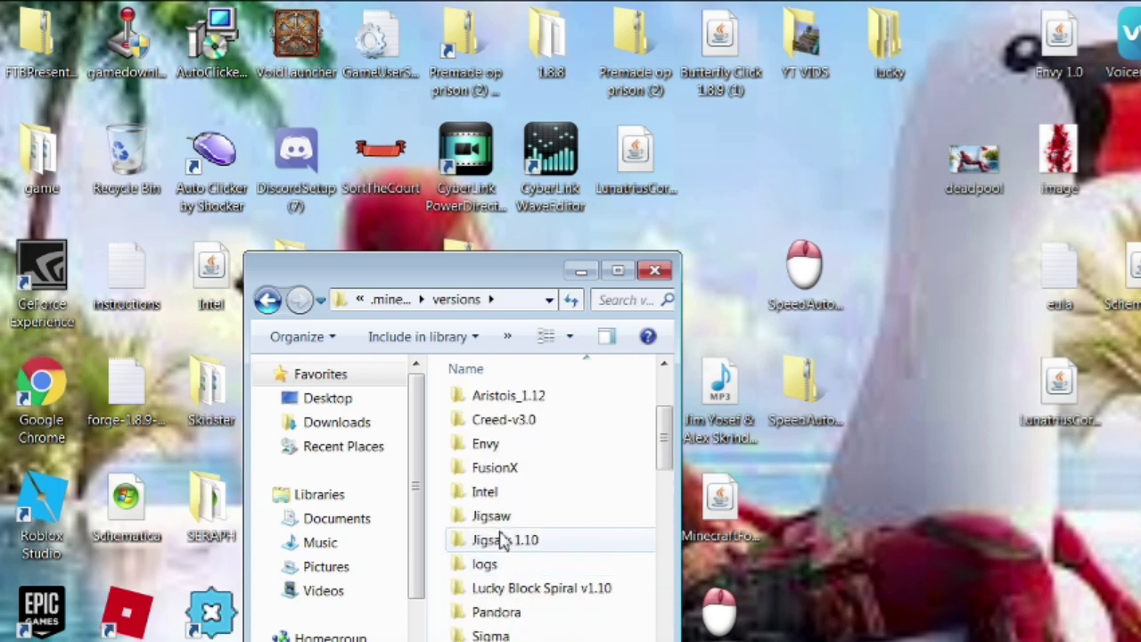
pyautogui.click(897, 623)
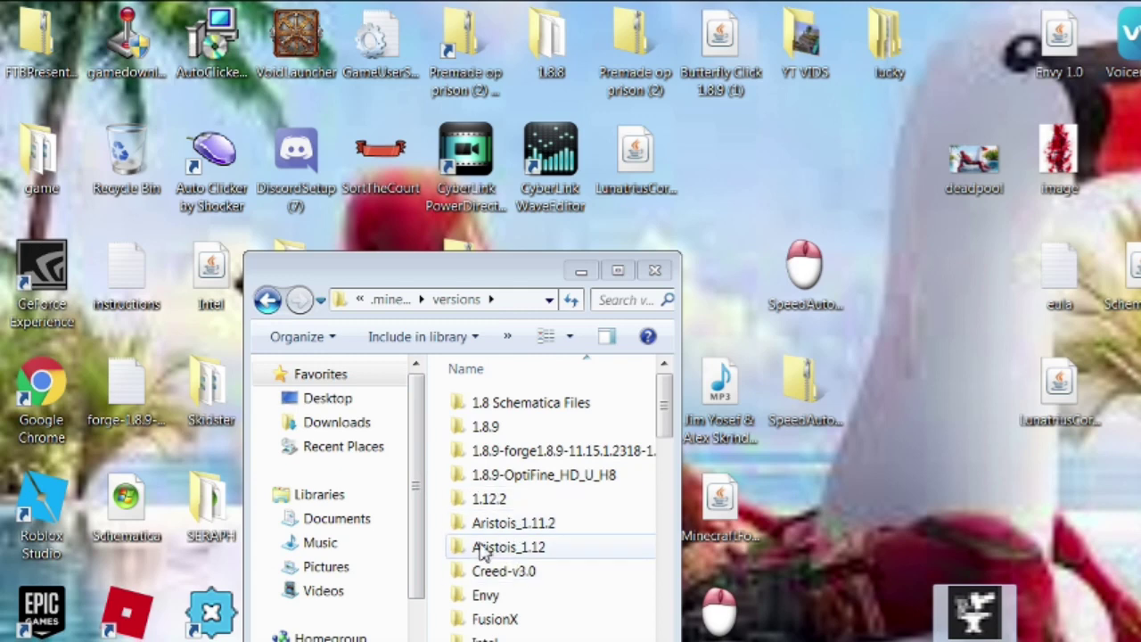
pyautogui.moveTo(665, 419); pyautogui.dragTo(660, 548)
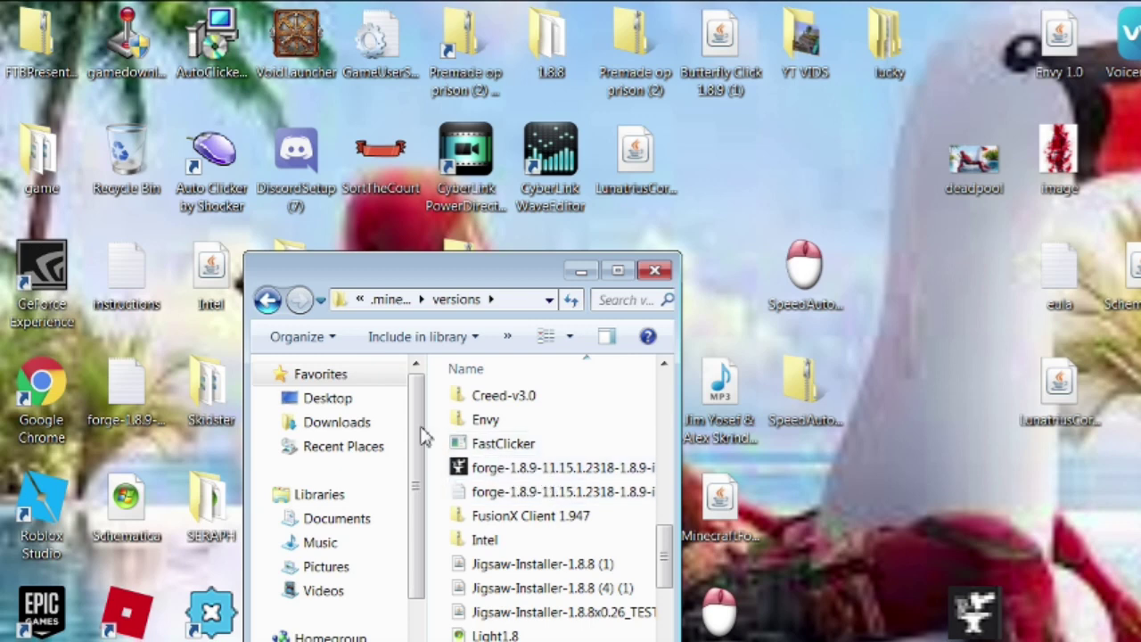
# Check that the mods folder holds the LunatriusCore and Schematica jars
pyautogui.click(267, 302)
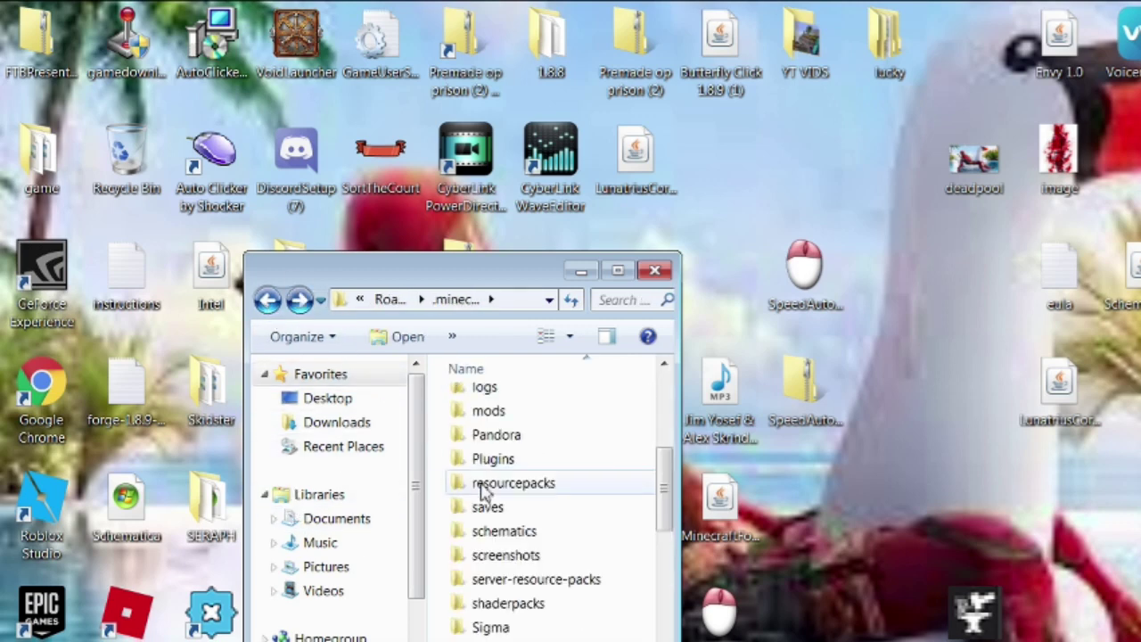
pyautogui.scroll(2, 502, 414)
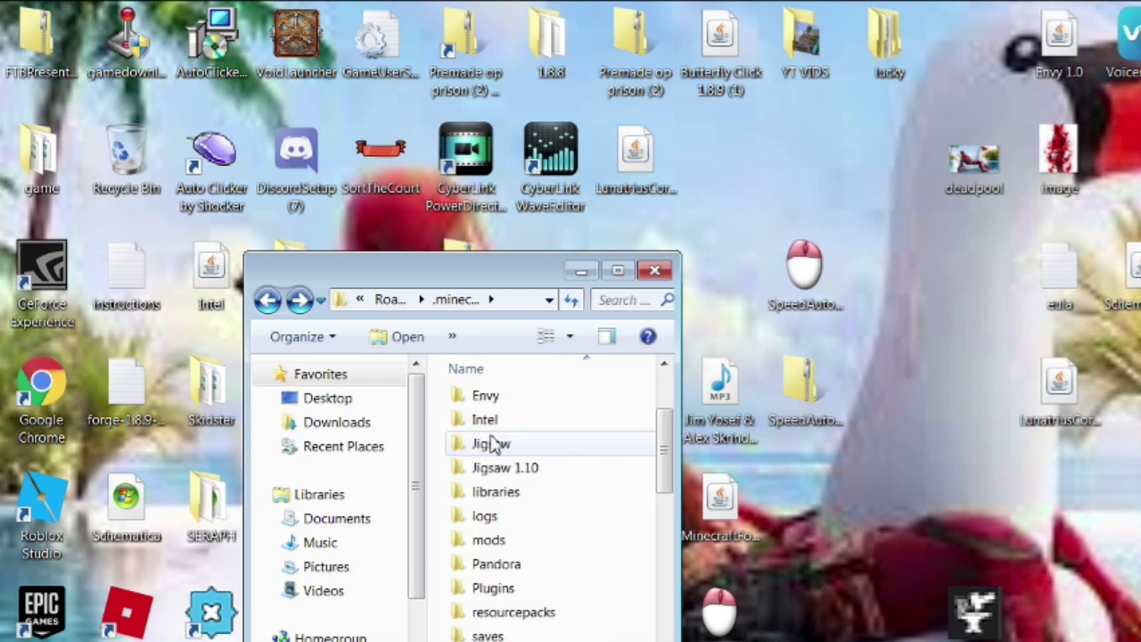
pyautogui.doubleClick(488, 540)
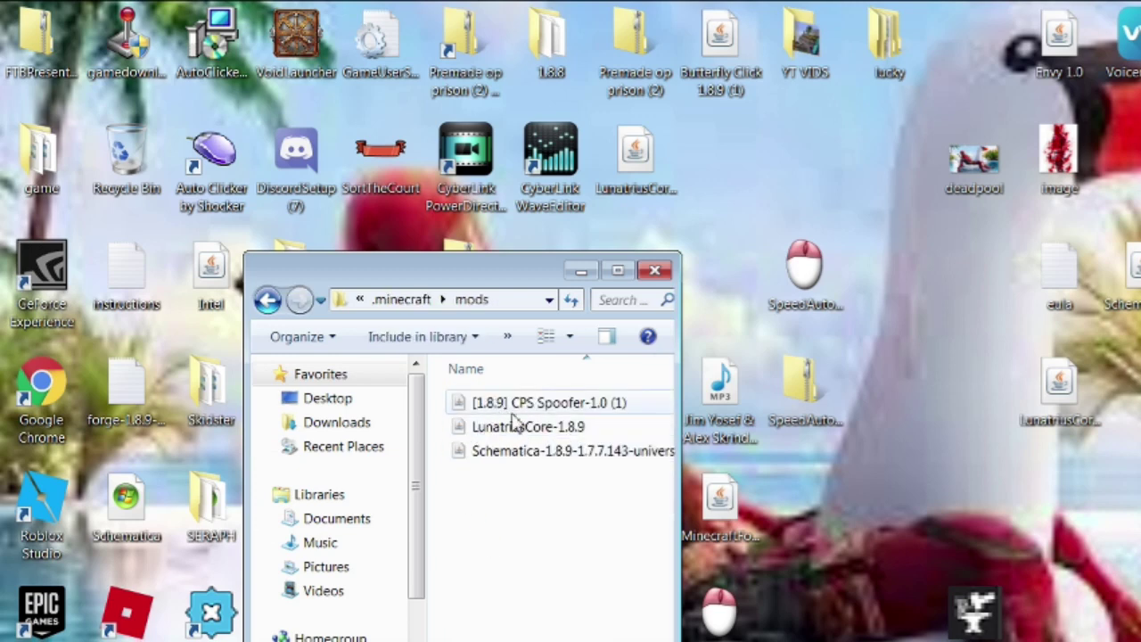
pyautogui.moveTo(981, 616); pyautogui.dragTo(807, 504)
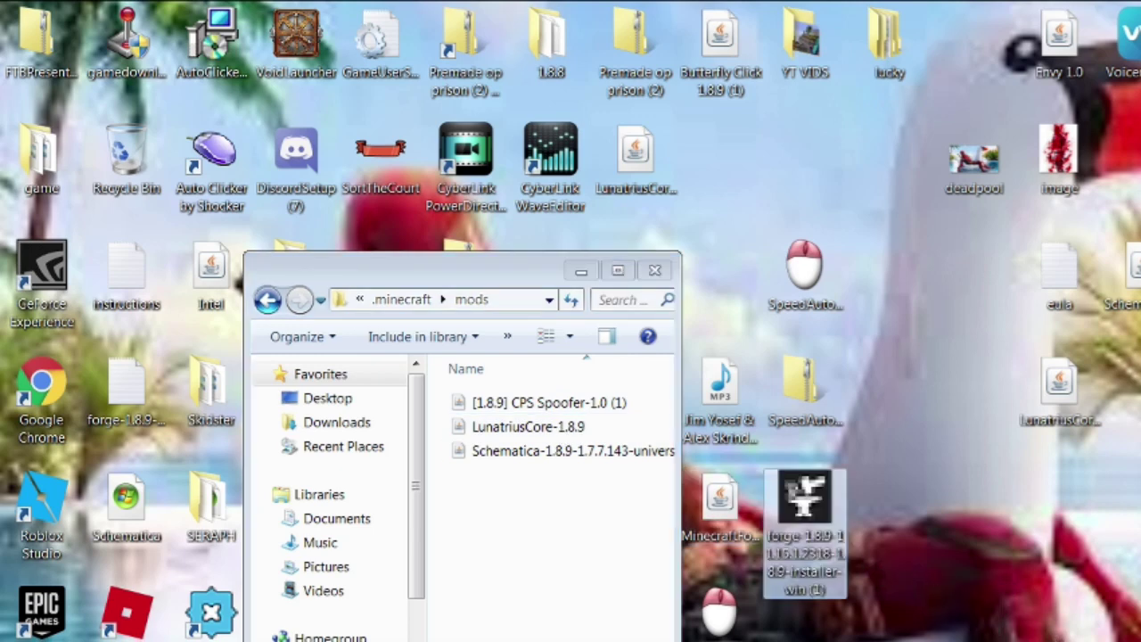
pyautogui.click(551, 525)
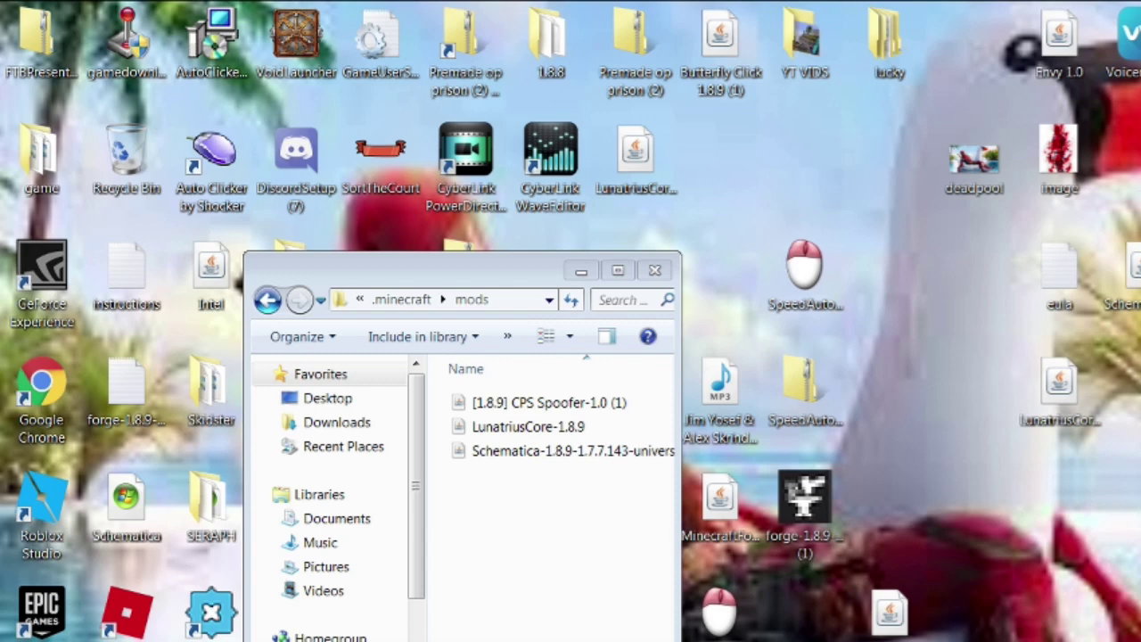
# Look through the .minecraft schematics folder, then close Explorer
pyautogui.click(267, 300)
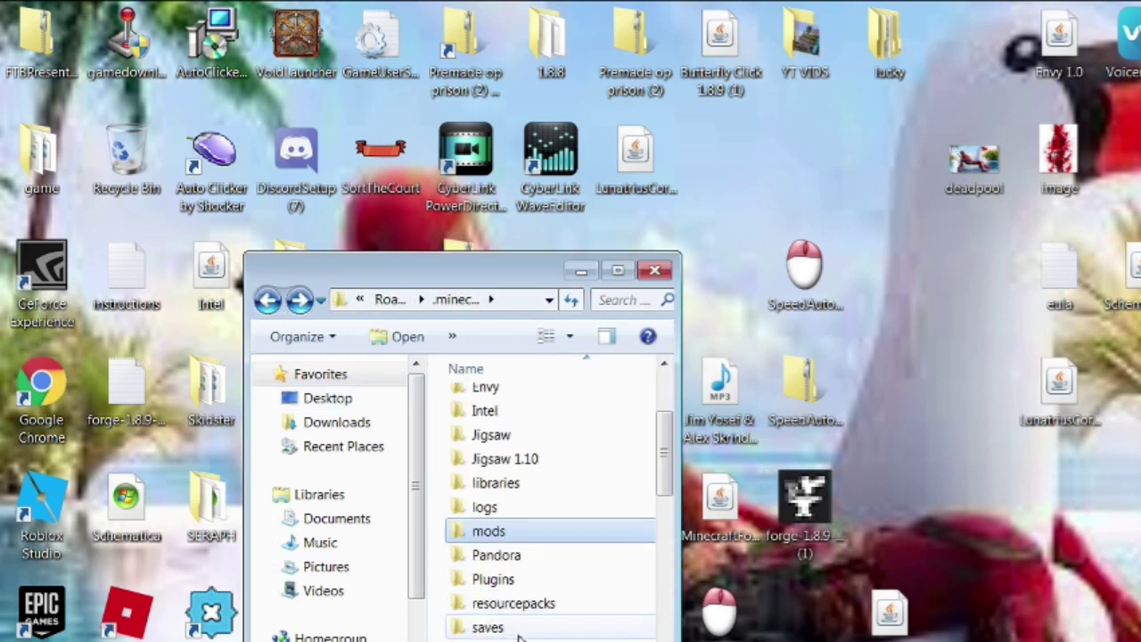
pyautogui.doubleClick(490, 639)
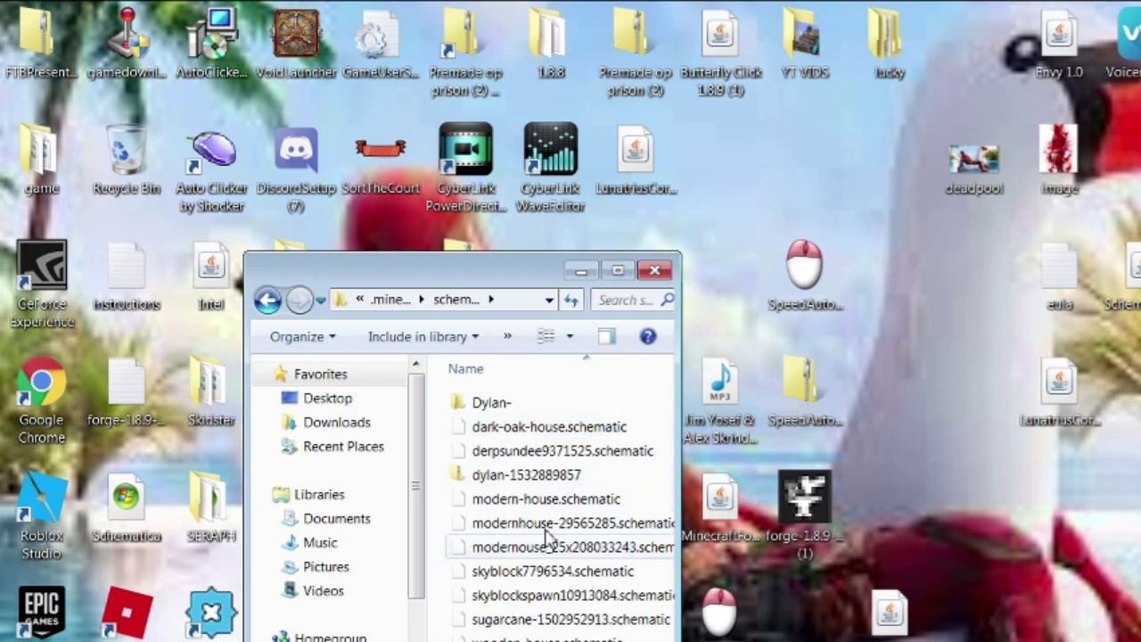
pyautogui.click(655, 270)
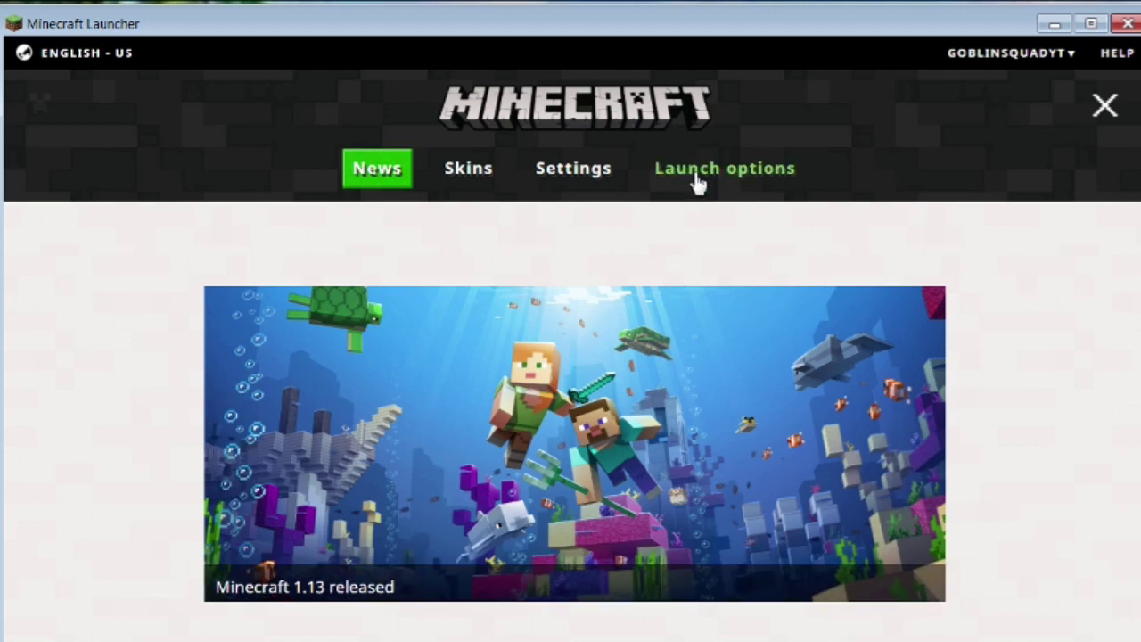
# Add a new launch configuration using version release 1.8.9-forge1.8.9-11.15.1.2318-1.8.9
pyautogui.click(724, 169)
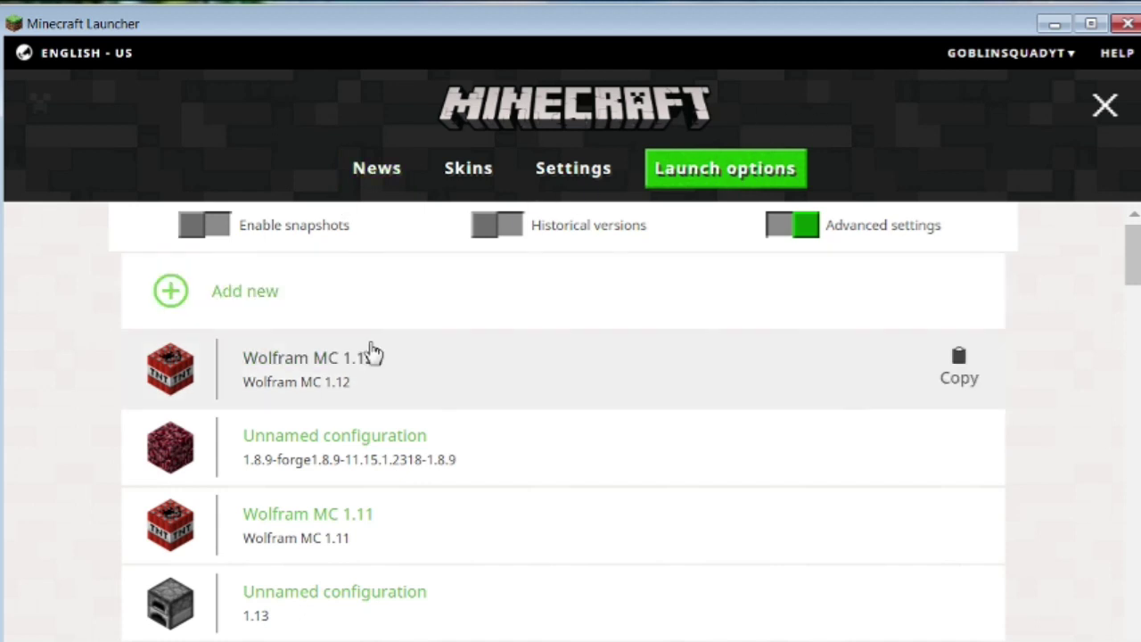
pyautogui.click(272, 319)
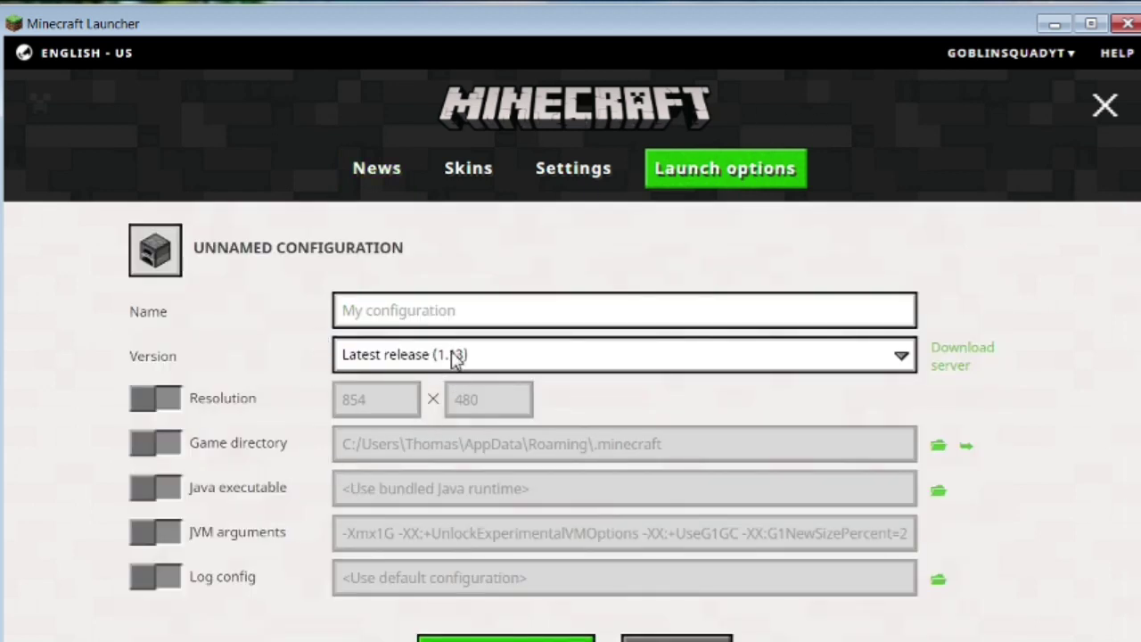
pyautogui.click(455, 355)
pyautogui.scroll(-20, 446, 481)
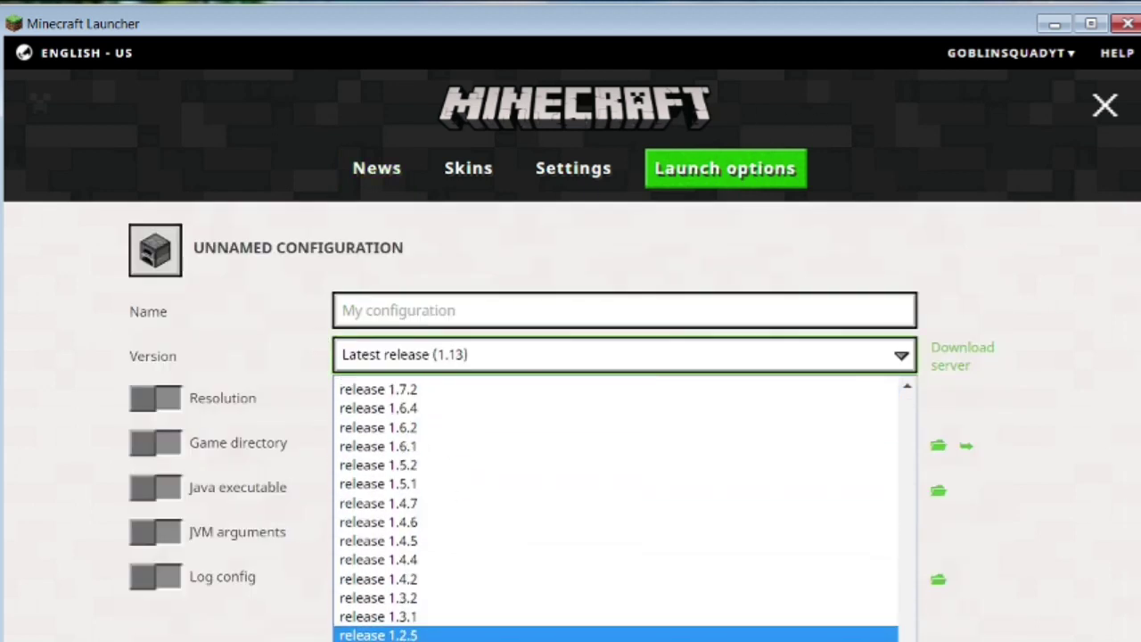
pyautogui.scroll(20, 615, 508)
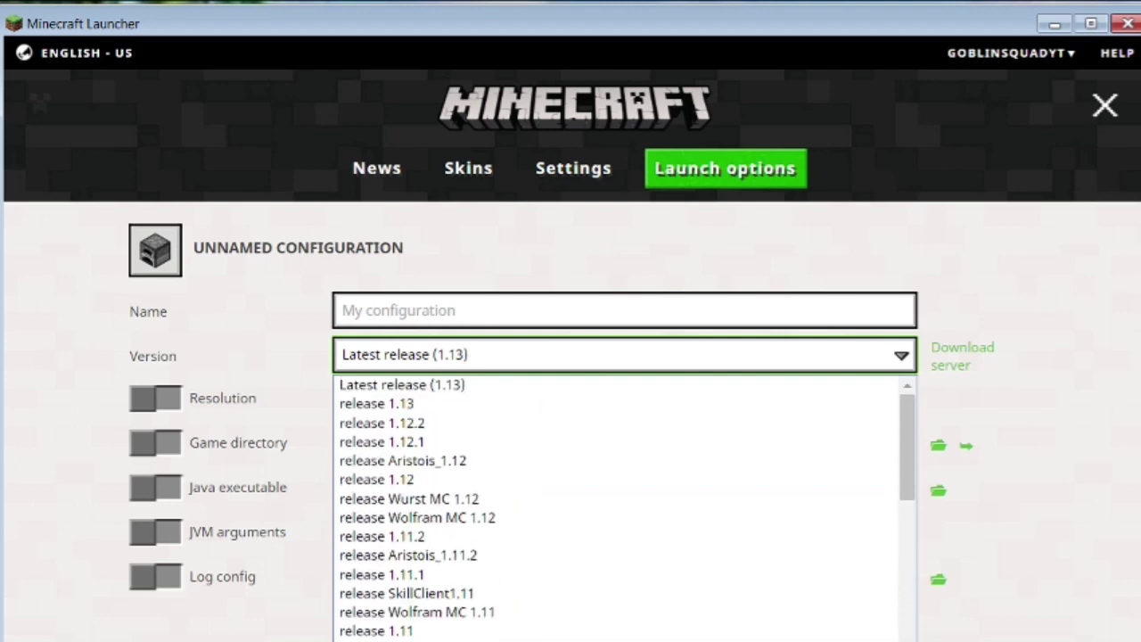
pyautogui.scroll(-20, 421, 562)
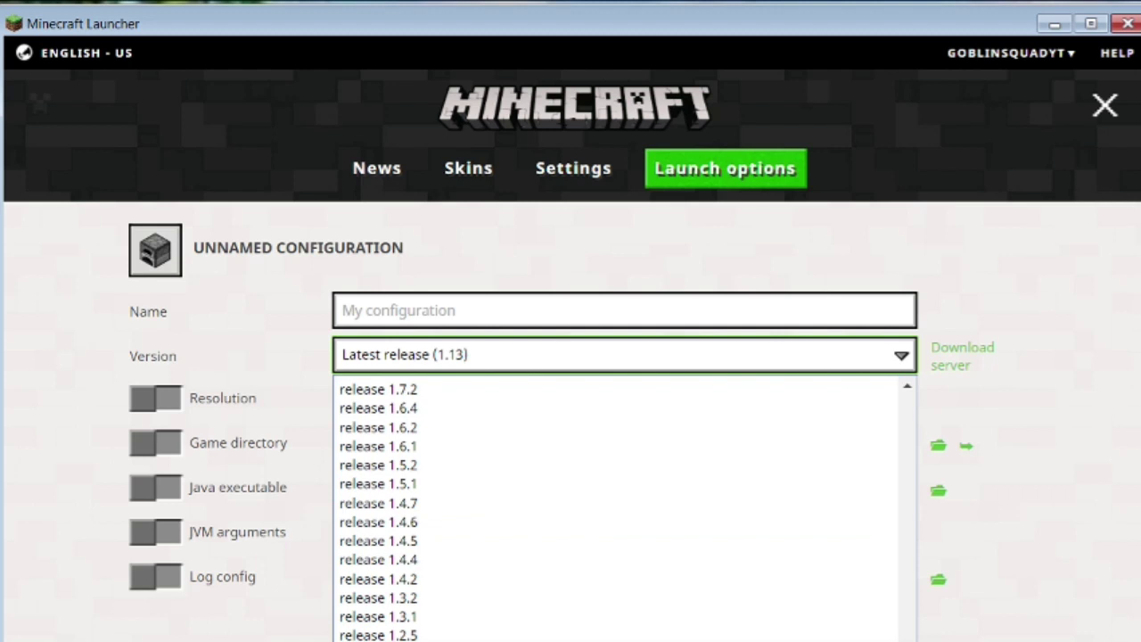
pyautogui.click(624, 355)
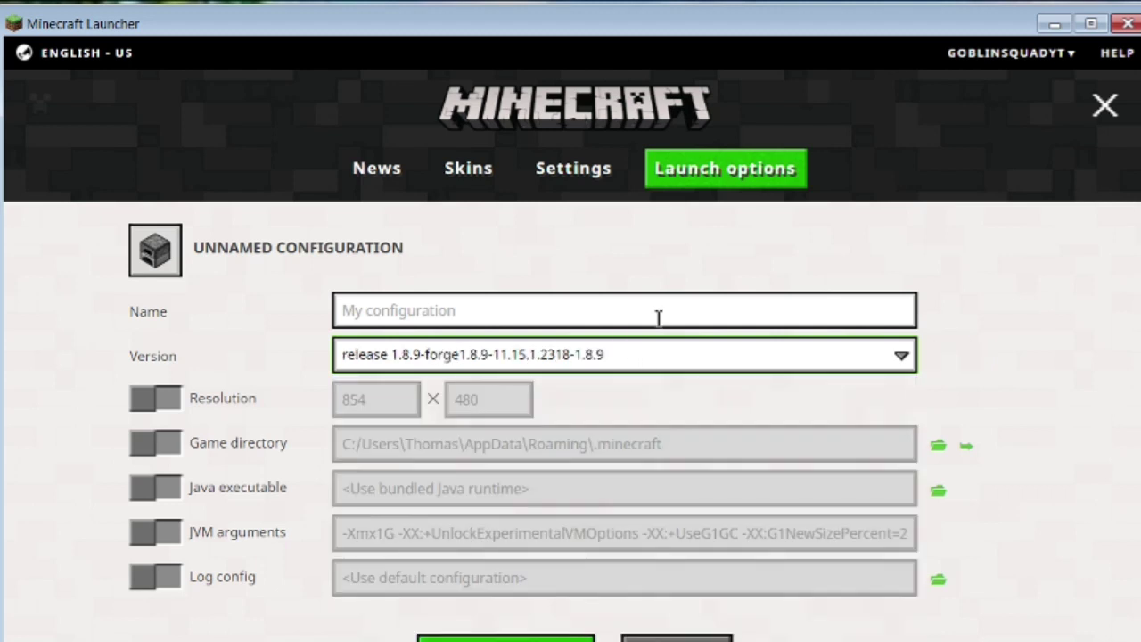
# Browse the configuration icons and leave the picker without changing the icon
pyautogui.click(177, 264)
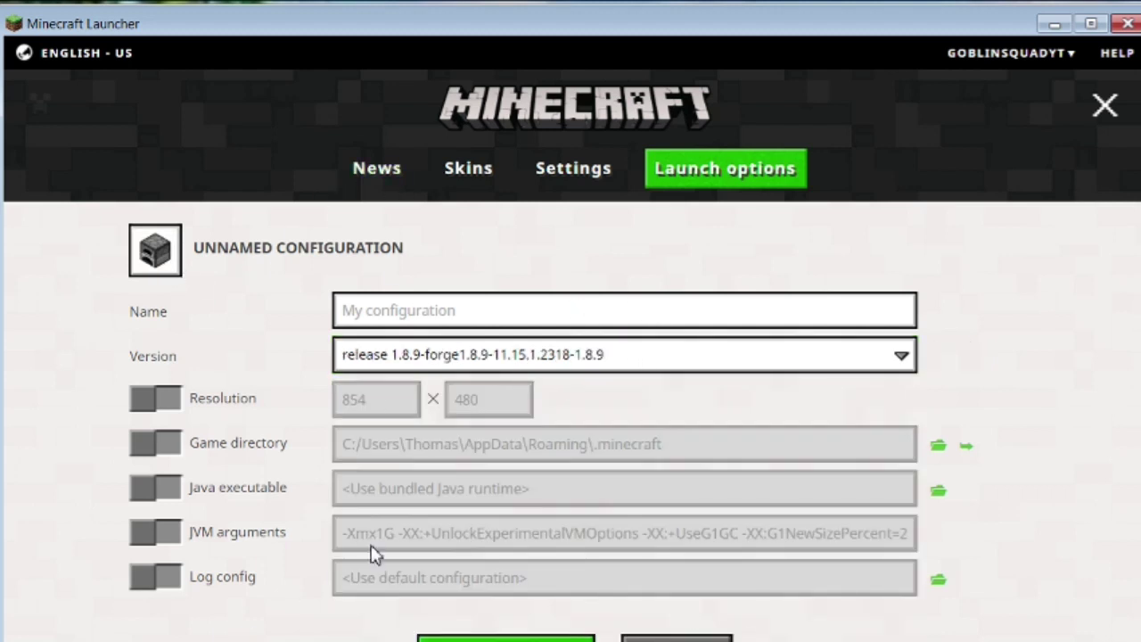
pyautogui.scroll(-5, 477, 364)
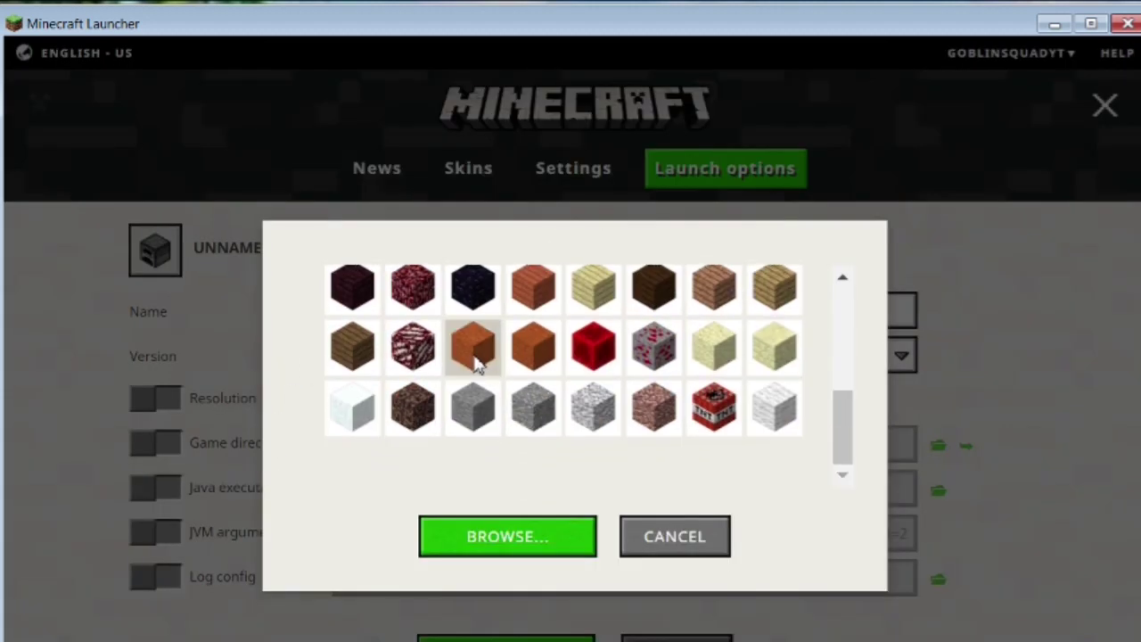
pyautogui.scroll(5, 477, 361)
pyautogui.scroll(1, 476, 361)
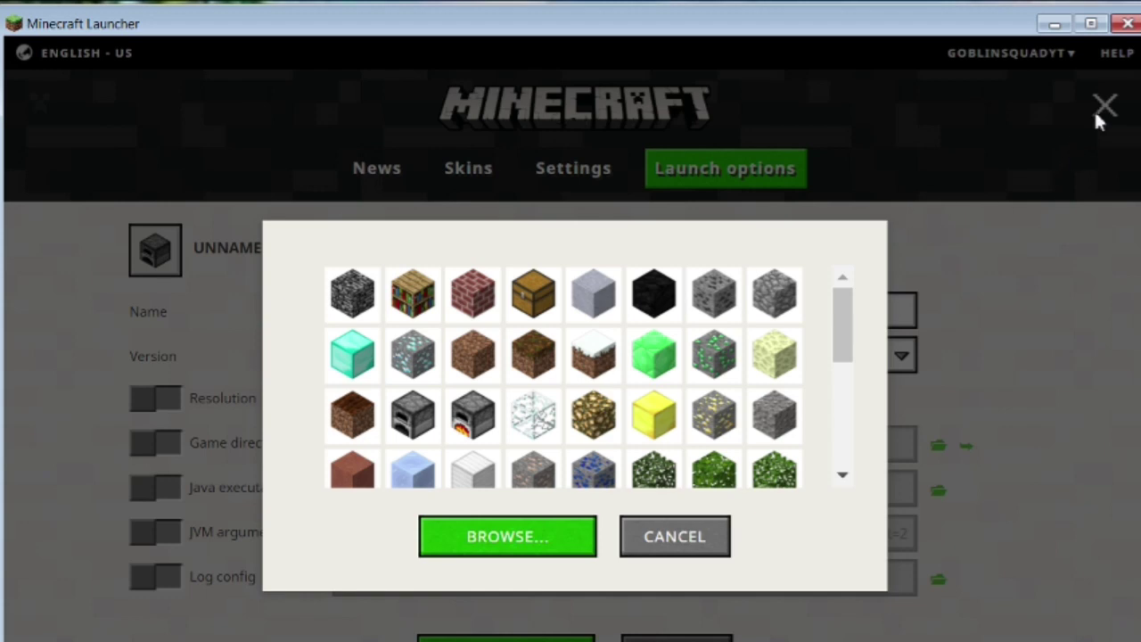
pyautogui.click(650, 528)
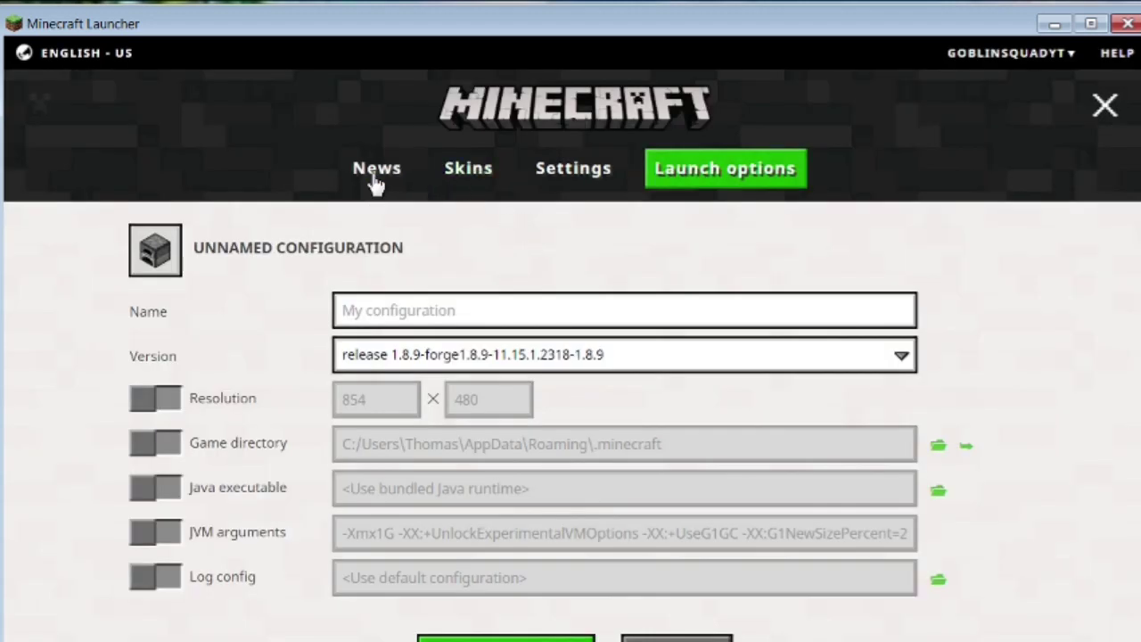
# On the News page, select the unnamed 1.8.9-forge1.8.9-11.15.1.2318 configuration as the play profile
pyautogui.click(377, 174)
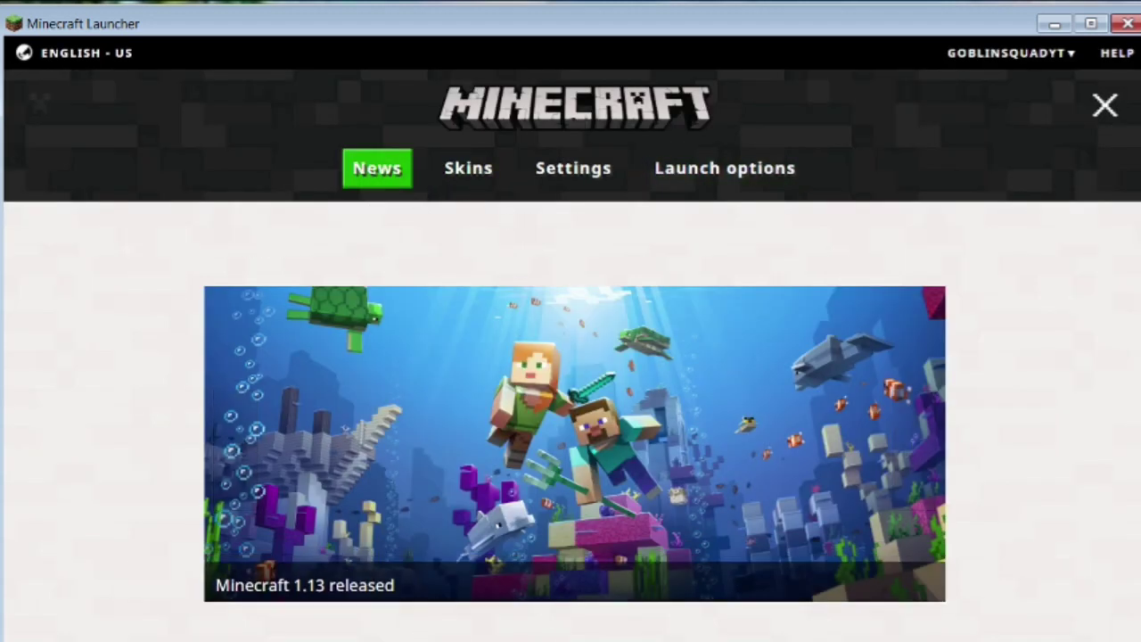
pyautogui.click(706, 635)
pyautogui.click(705, 635)
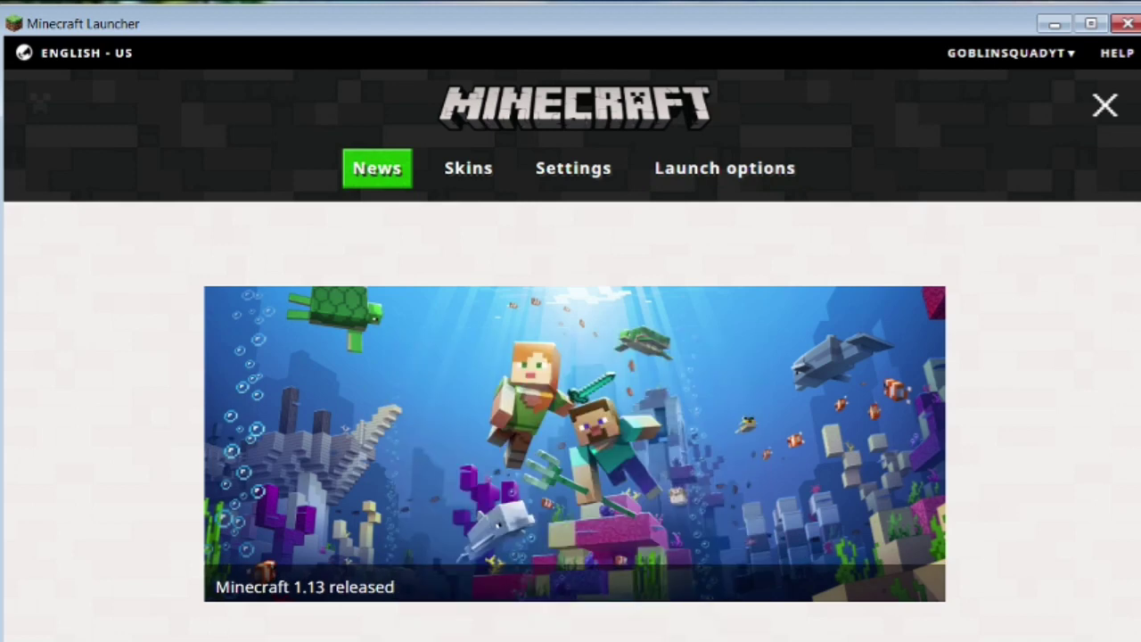
pyautogui.click(705, 635)
pyautogui.scroll(-3, 668, 547)
pyautogui.scroll(-5, 664, 542)
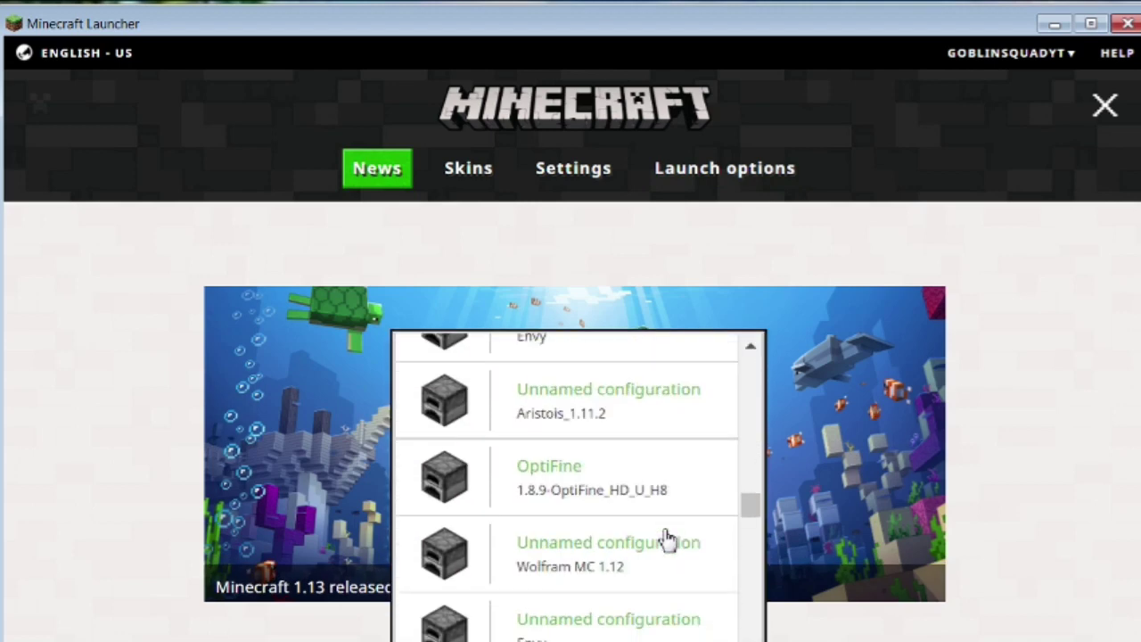
pyautogui.scroll(8, 686, 437)
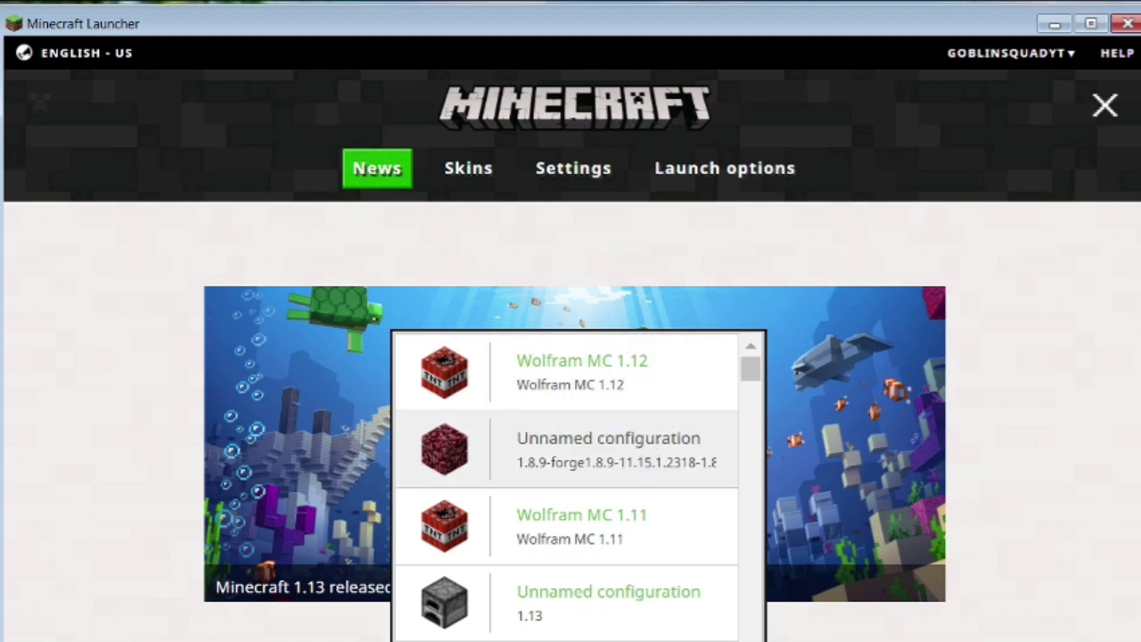
pyautogui.click(615, 449)
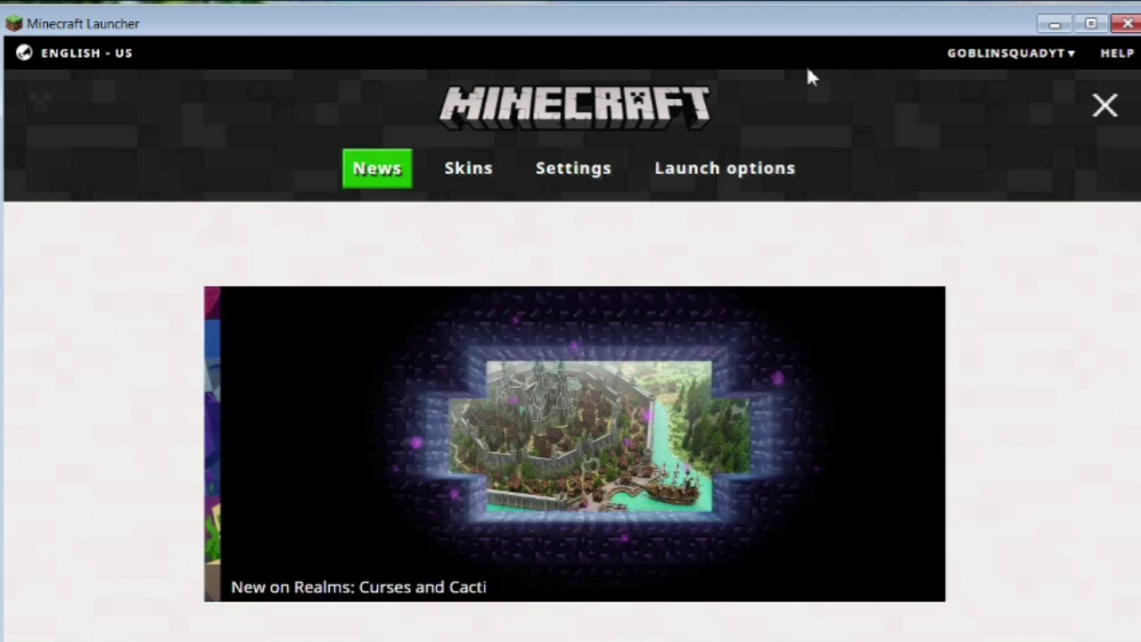